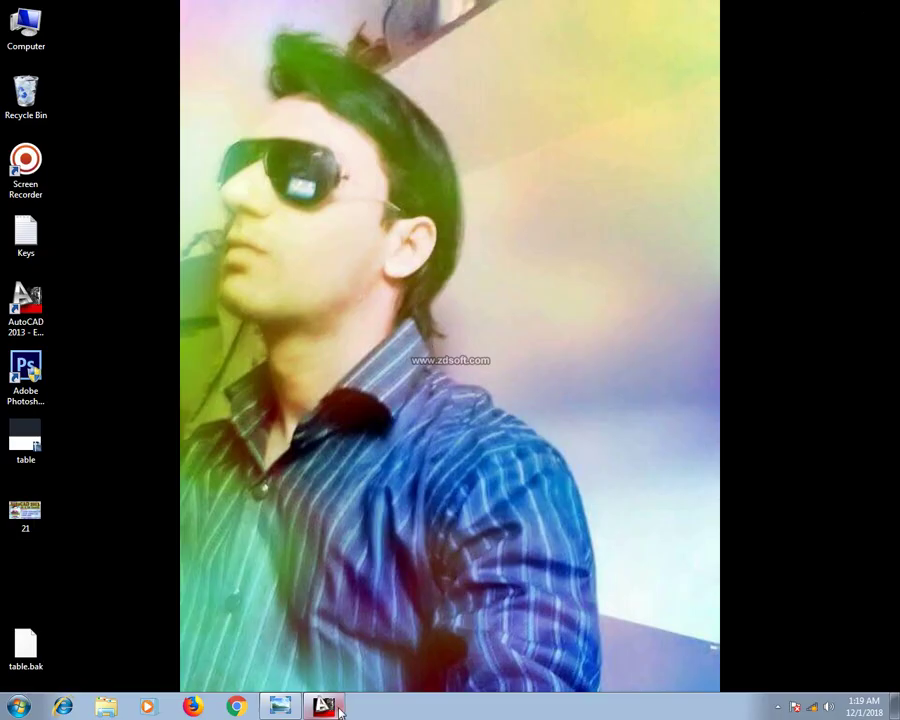
Step: Restore AutoCAD, zoom in on the circle, and enter LE to list QLEADER and LEADER
{"action": "left_click", "coordinate": [330, 706]}
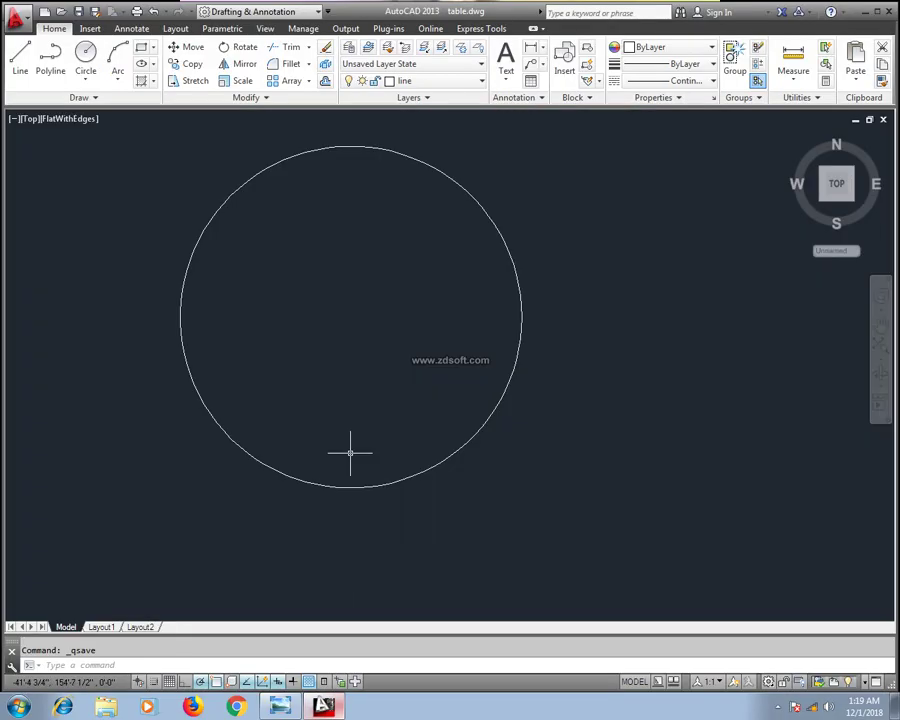
{"action": "scroll", "coordinate": [350, 450], "scroll_direction": "down", "scroll_amount": 5}
{"action": "scroll", "coordinate": [422, 392], "scroll_direction": "up", "scroll_amount": 3}
{"action": "scroll", "coordinate": [498, 412], "scroll_direction": "up", "scroll_amount": 4}
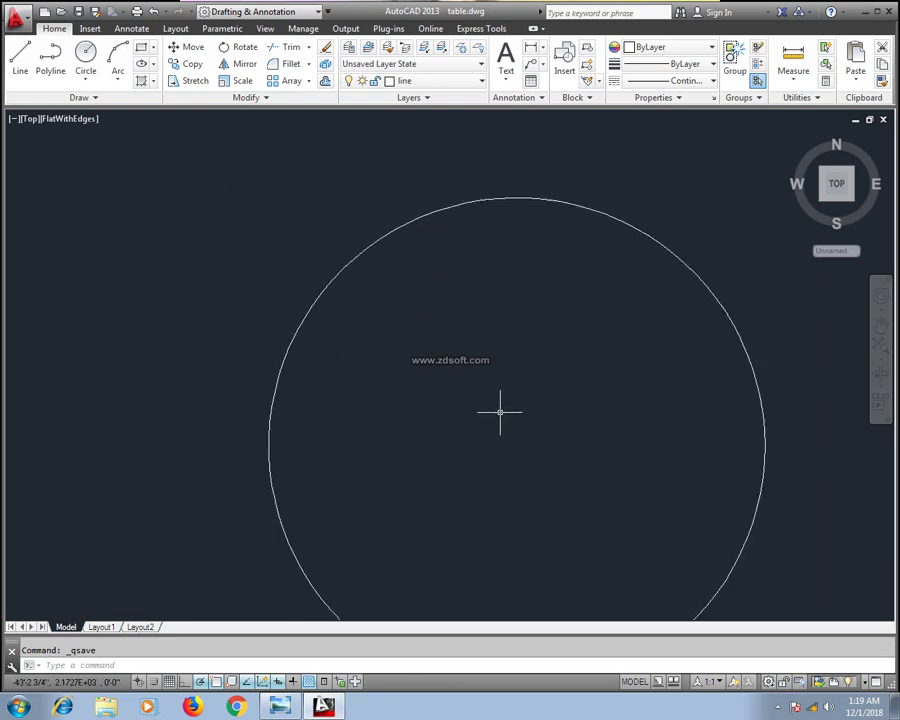
{"action": "scroll", "coordinate": [346, 326], "scroll_direction": "down", "scroll_amount": 2}
{"action": "scroll", "coordinate": [350, 330], "scroll_direction": "down", "scroll_amount": 2}
{"action": "scroll", "coordinate": [390, 370], "scroll_direction": "up", "scroll_amount": 2}
{"action": "scroll", "coordinate": [416, 369], "scroll_direction": "up", "scroll_amount": 2}
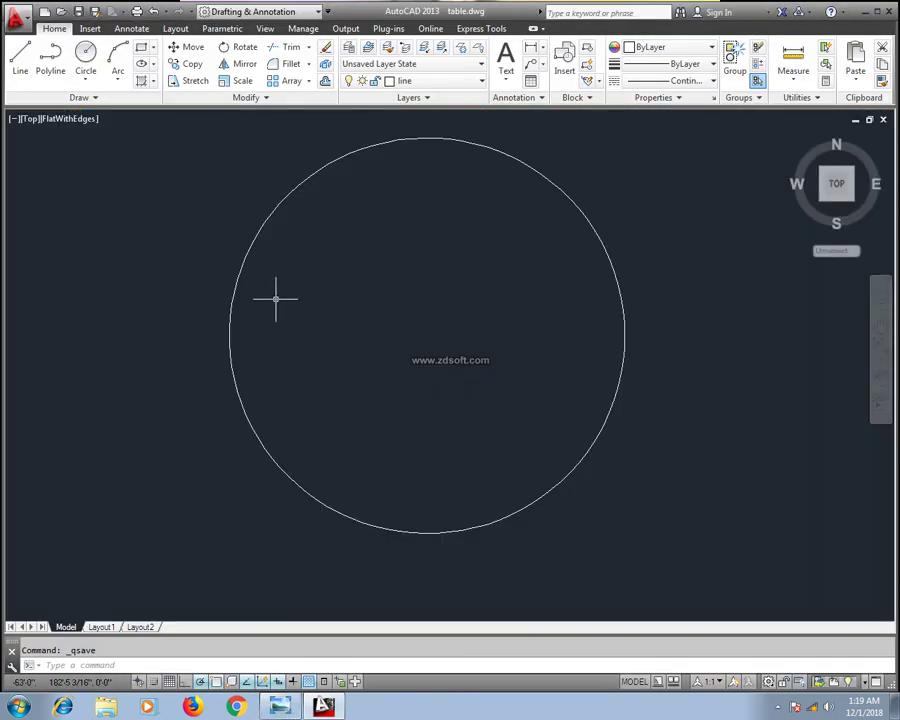
{"action": "type", "text": "LE"}
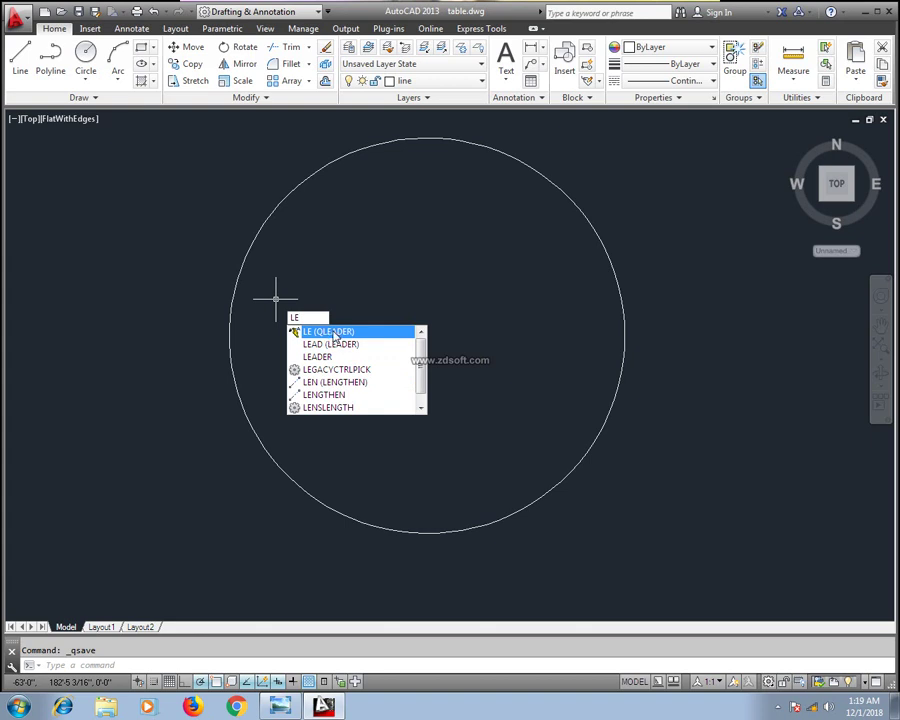
Step: Draw a QLEADER from the circle's left quadrant, bending left then down, labelled 'Circle' with width 10
{"action": "left_click", "coordinate": [323, 336]}
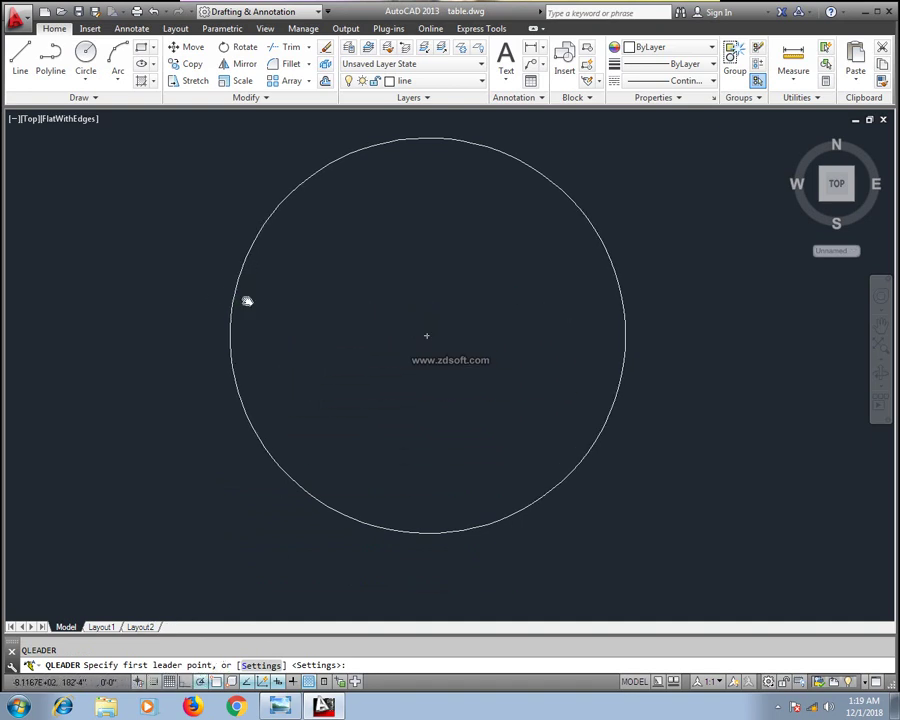
{"action": "scroll", "coordinate": [376, 296], "scroll_direction": "down", "scroll_amount": 2}
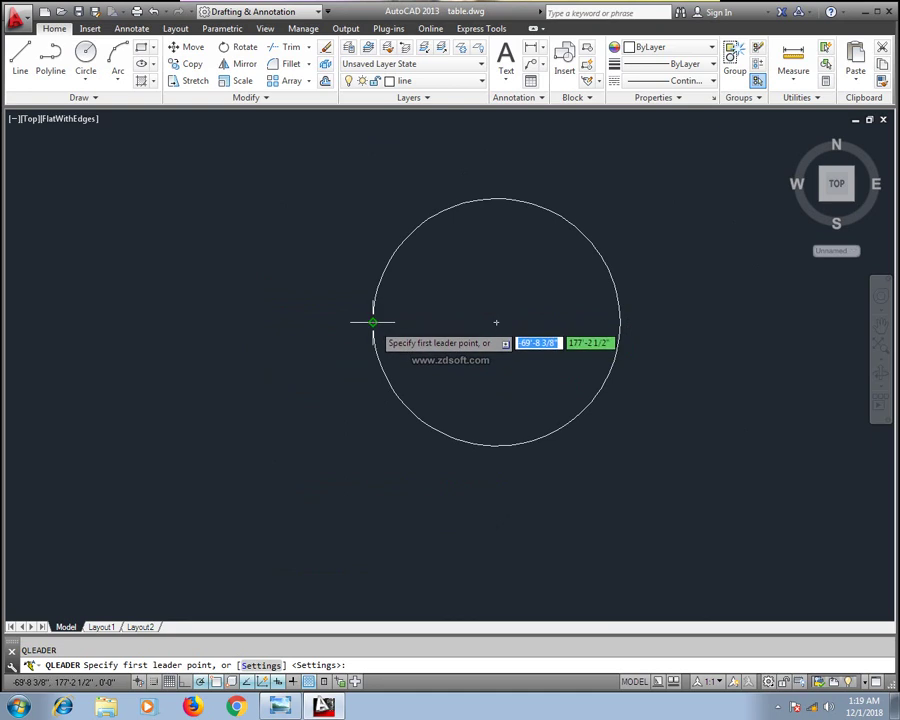
{"action": "left_click", "coordinate": [373, 322]}
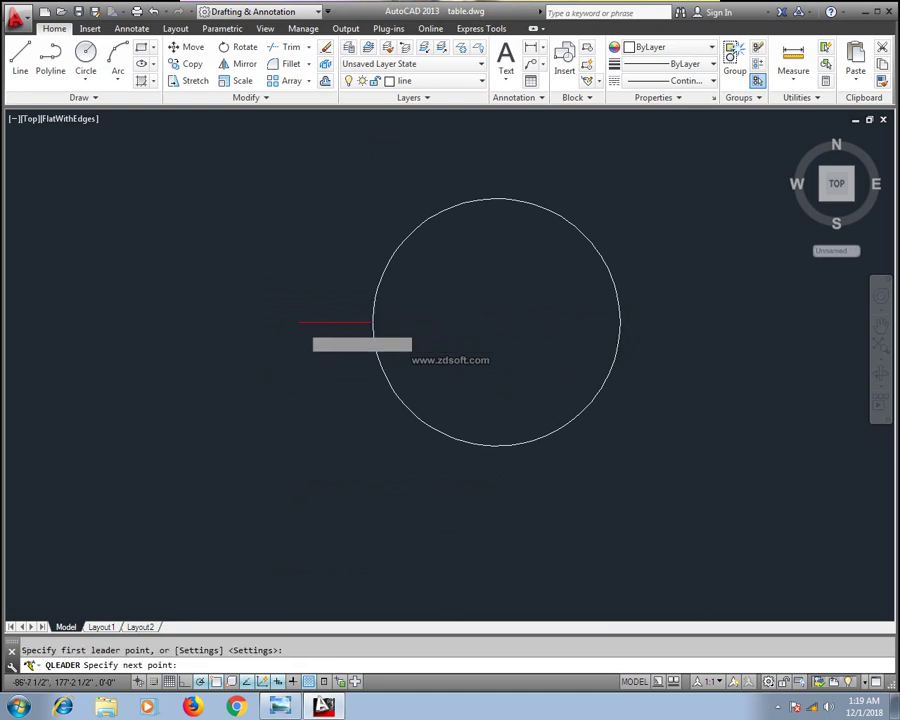
{"action": "left_click", "coordinate": [266, 322]}
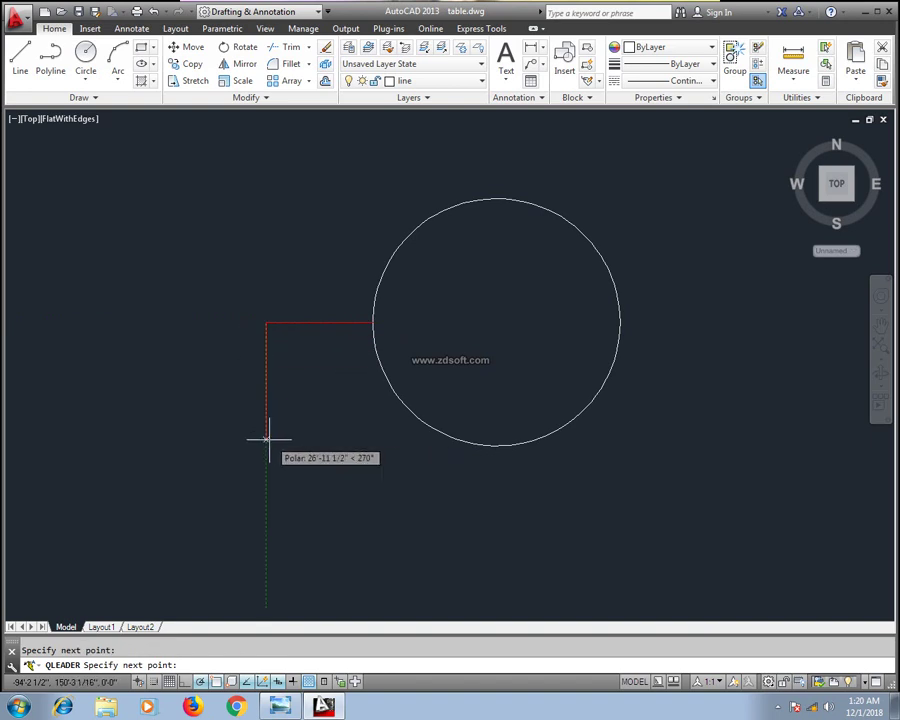
{"action": "left_click", "coordinate": [266, 381]}
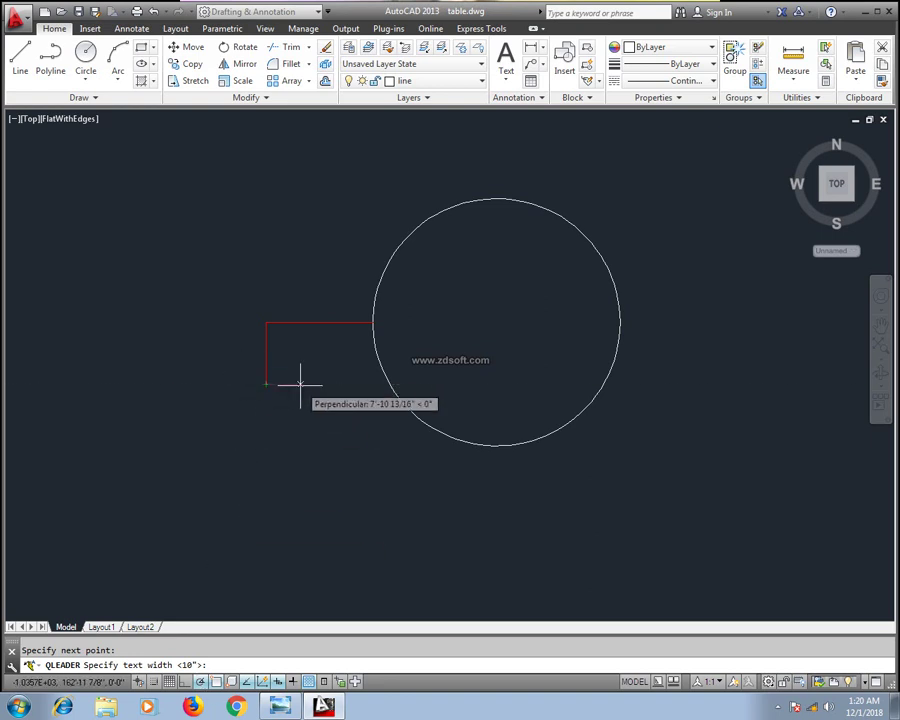
{"action": "key", "text": "Return"}
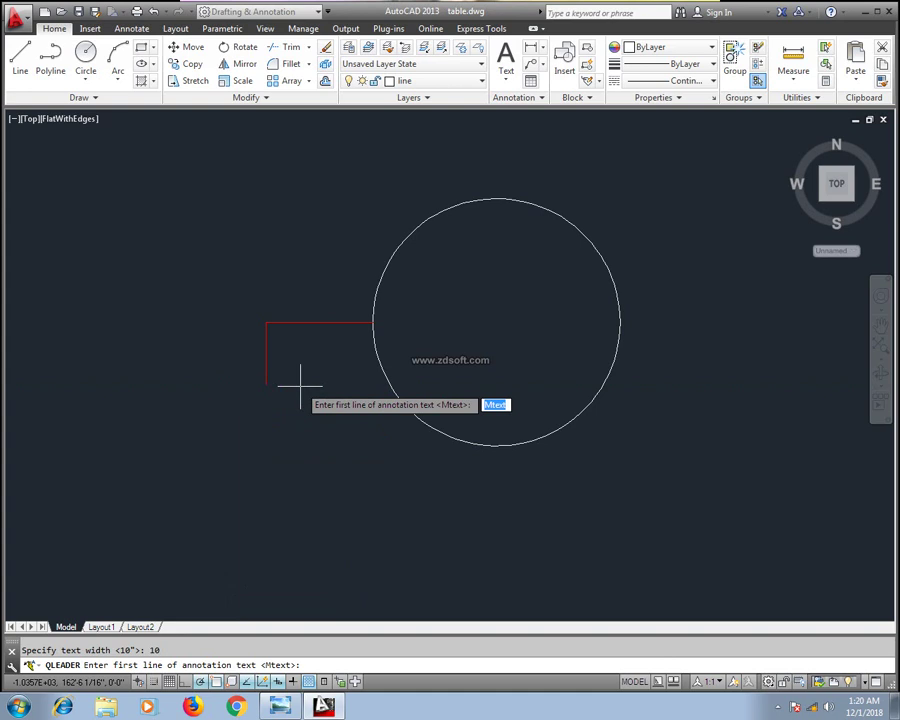
{"action": "type", "text": "C"}
{"action": "type", "text": "lke"}
{"action": "type", "text": "cle"}
{"action": "key", "text": "Return"}
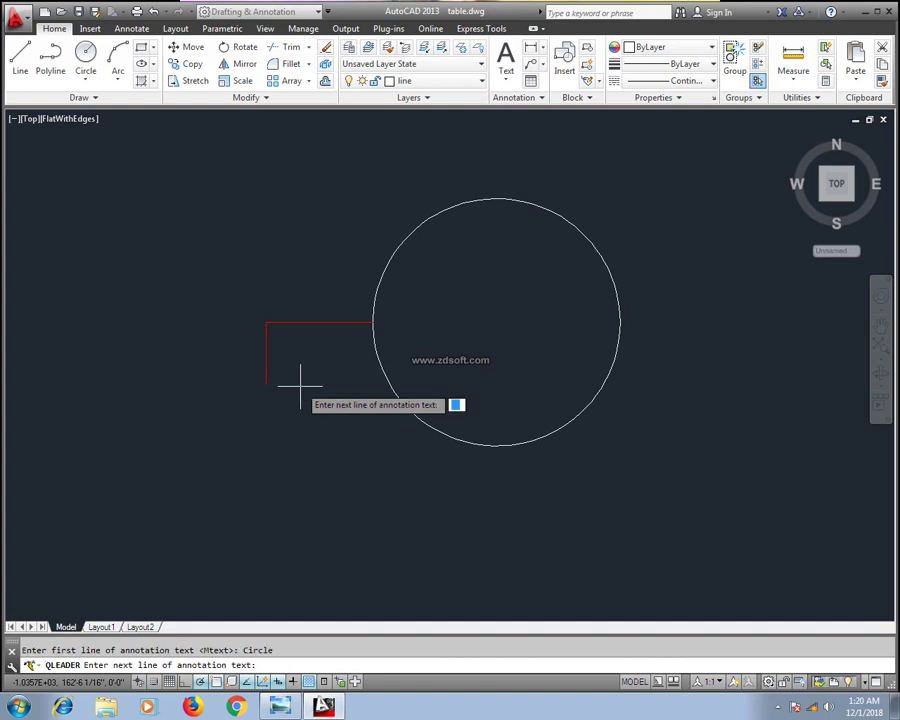
{"action": "key", "text": "Return"}
{"action": "scroll", "coordinate": [237, 392], "scroll_direction": "up", "scroll_amount": 3}
{"action": "scroll", "coordinate": [221, 432], "scroll_direction": "up", "scroll_amount": 3}
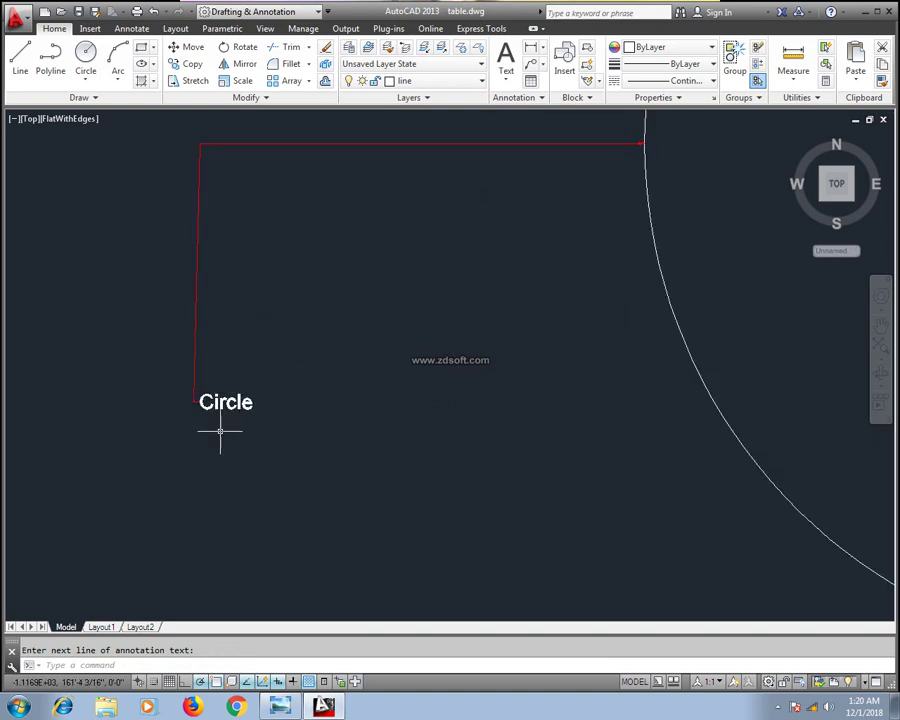
{"action": "scroll", "coordinate": [600, 222], "scroll_direction": "up", "scroll_amount": 3}
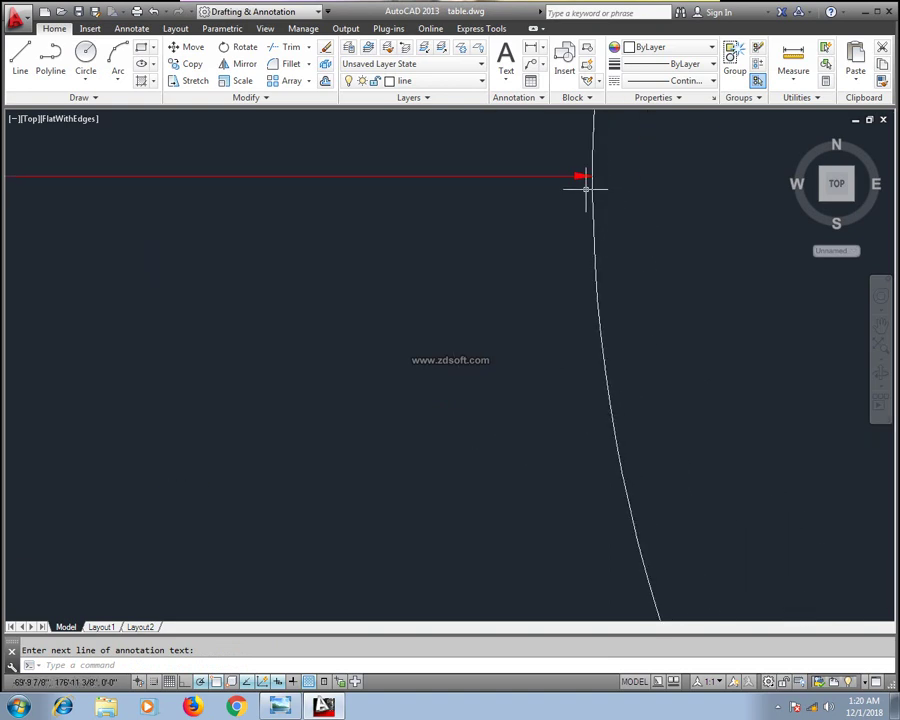
{"action": "scroll", "coordinate": [427, 258], "scroll_direction": "down", "scroll_amount": 5}
{"action": "scroll", "coordinate": [480, 260], "scroll_direction": "up", "scroll_amount": 2}
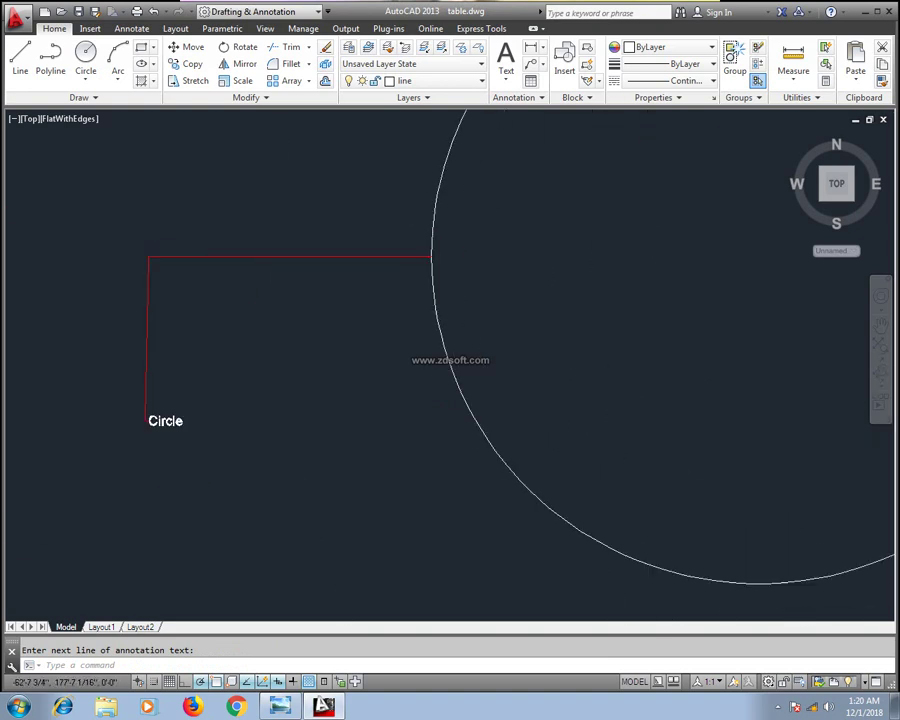
{"action": "scroll", "coordinate": [286, 307], "scroll_direction": "up", "scroll_amount": 3}
{"action": "scroll", "coordinate": [212, 356], "scroll_direction": "down", "scroll_amount": 5}
{"action": "middle_click_drag", "start_coordinate": [212, 356], "coordinate": [436, 330]}
{"action": "scroll", "coordinate": [436, 330], "scroll_direction": "up", "scroll_amount": 4}
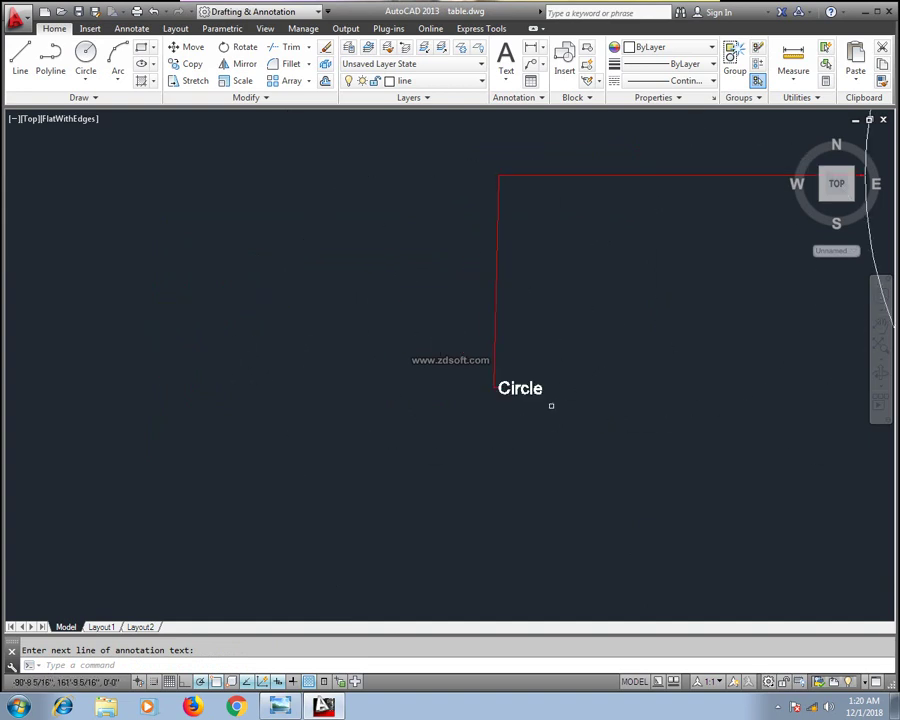
{"action": "scroll", "coordinate": [600, 336], "scroll_direction": "down", "scroll_amount": 6}
{"action": "middle_click_drag", "start_coordinate": [600, 336], "coordinate": [532, 374]}
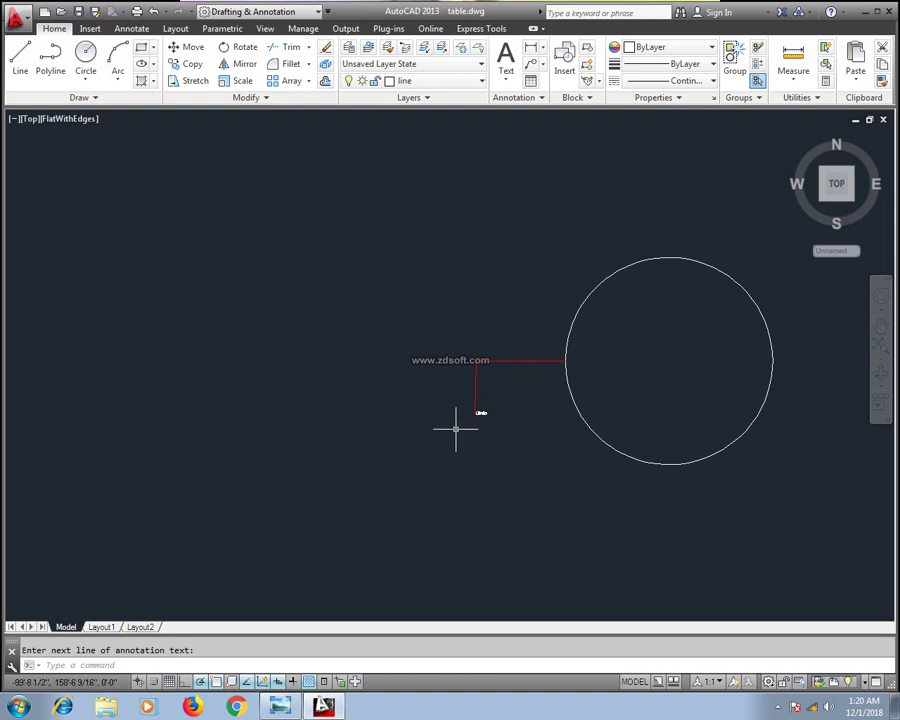
{"action": "left_click", "coordinate": [777, 706]}
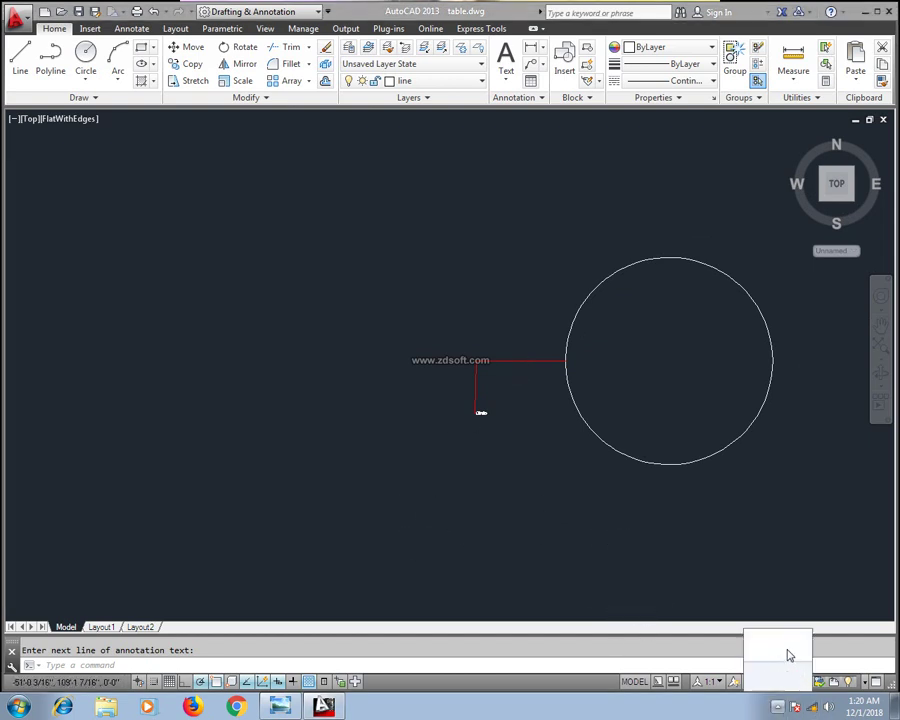
{"action": "left_click", "coordinate": [808, 554]}
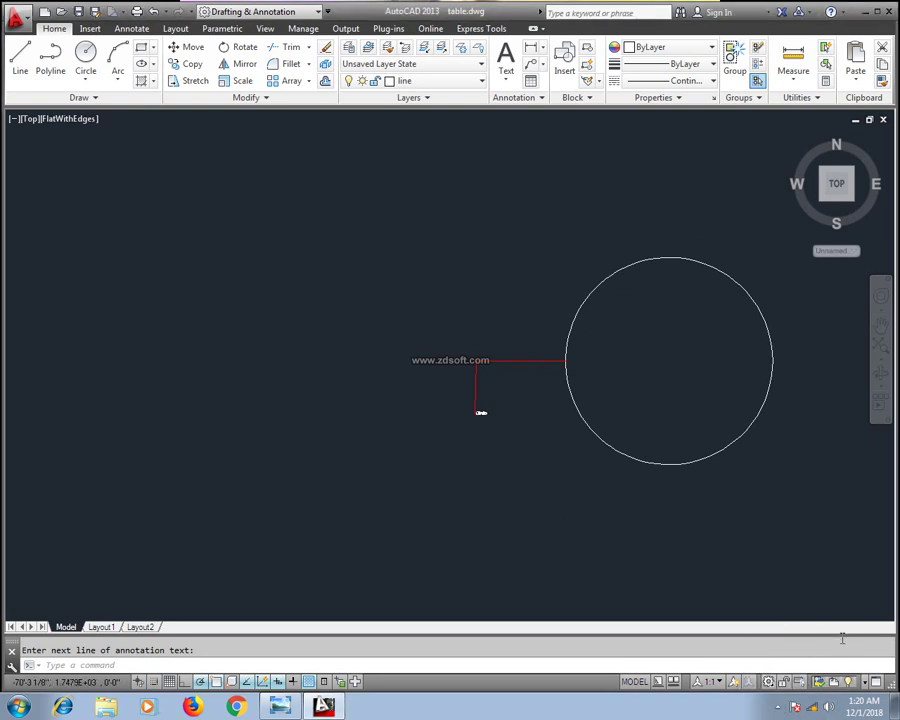
{"action": "left_click", "coordinate": [779, 708]}
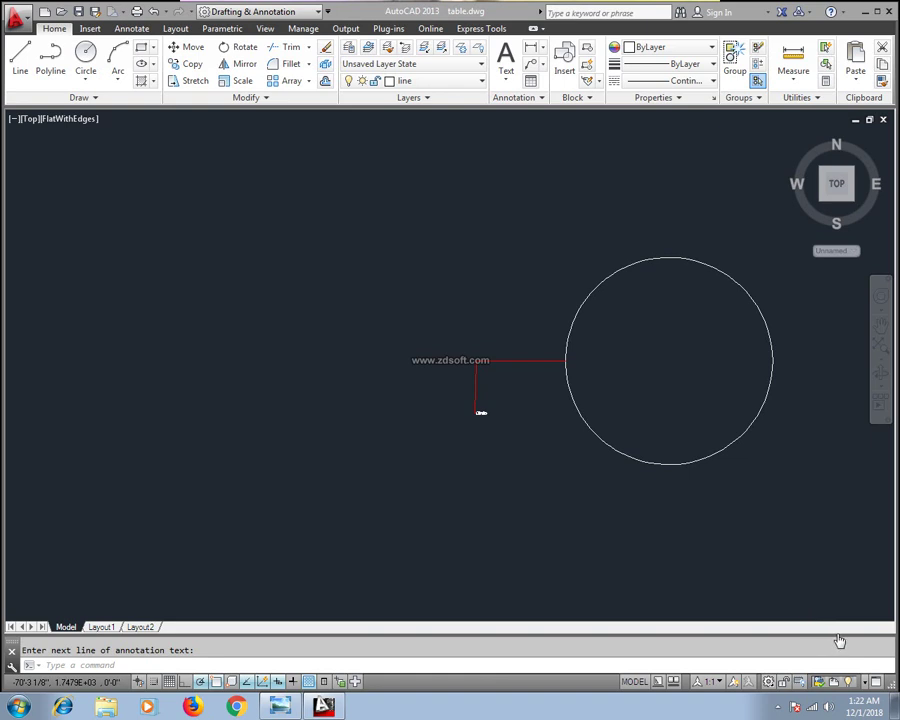
{"action": "key", "text": "Escape"}
{"action": "scroll", "coordinate": [565, 452], "scroll_direction": "up", "scroll_amount": 5}
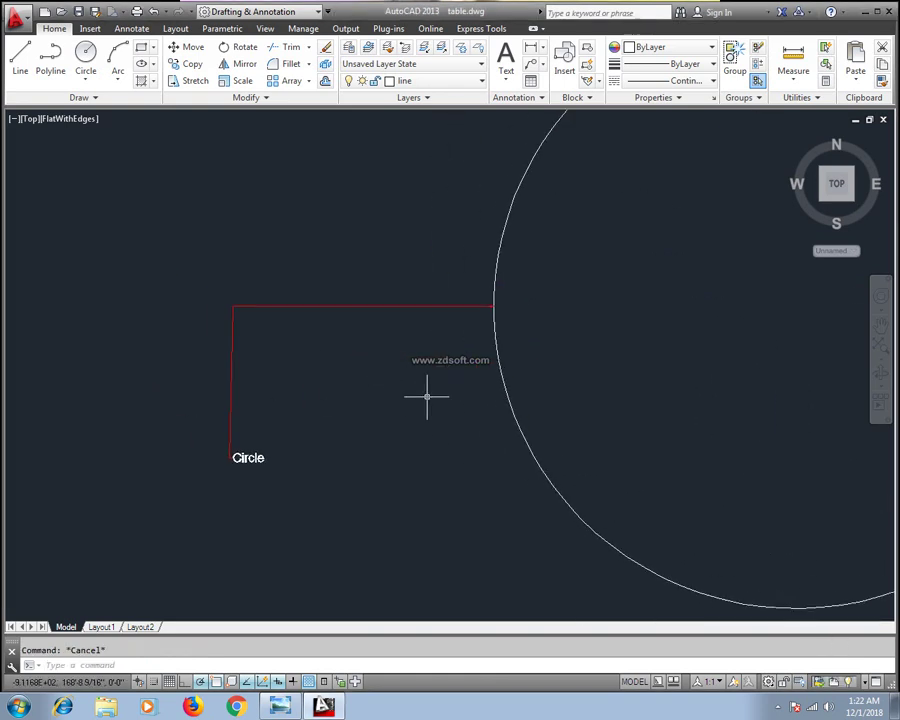
{"action": "left_click", "coordinate": [323, 279]}
{"action": "left_click", "coordinate": [209, 378]}
{"action": "key", "text": "Delete"}
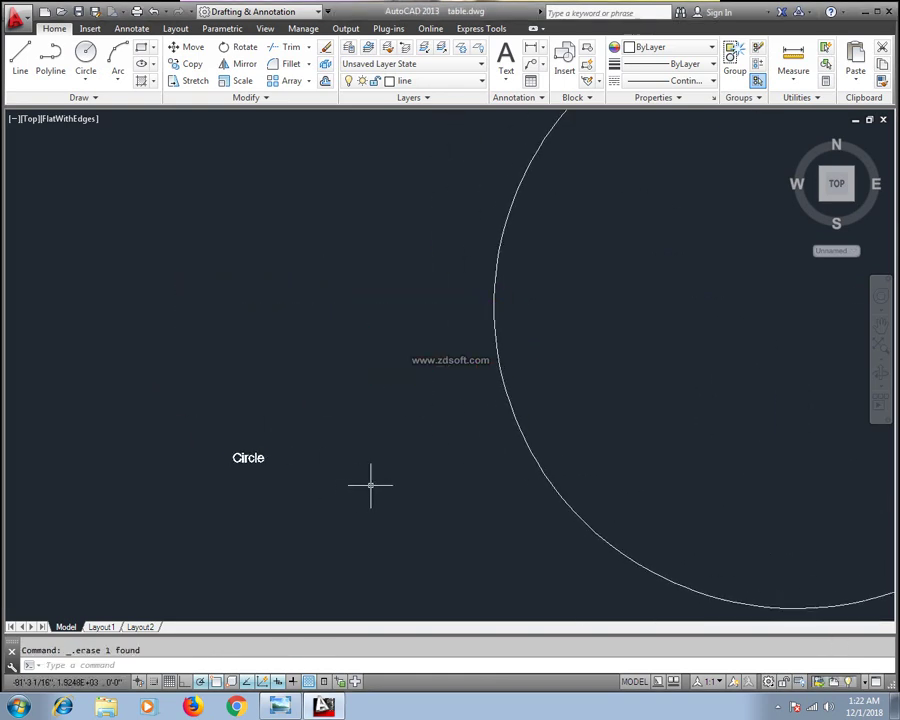
{"action": "left_click", "coordinate": [298, 421]}
{"action": "left_click", "coordinate": [237, 456]}
{"action": "key", "text": "Escape"}
{"action": "type", "text": "le"}
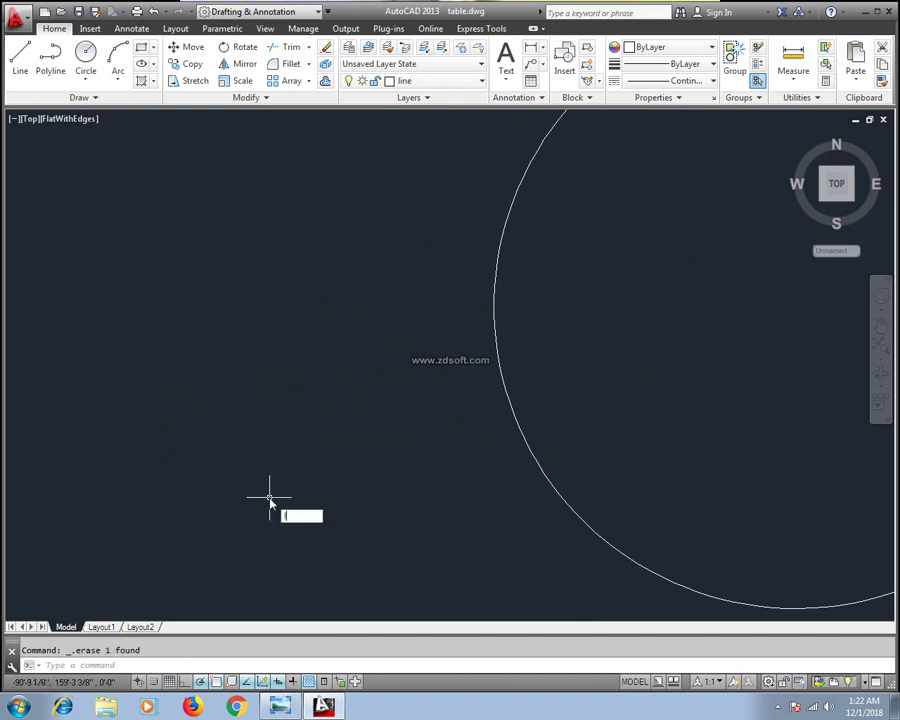
{"action": "key", "text": "Return"}
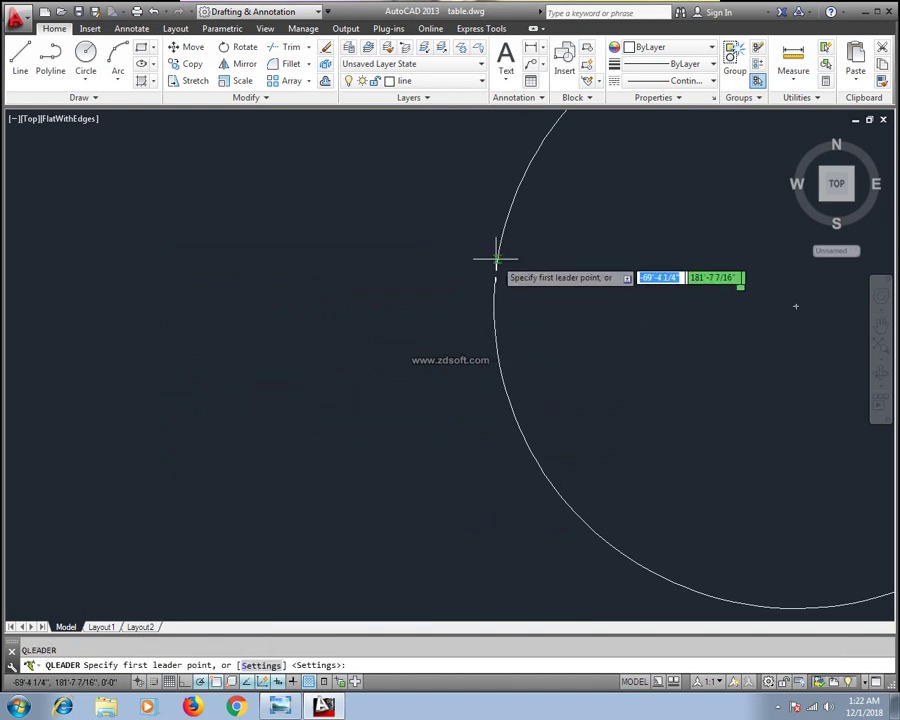
{"action": "key", "text": "Escape"}
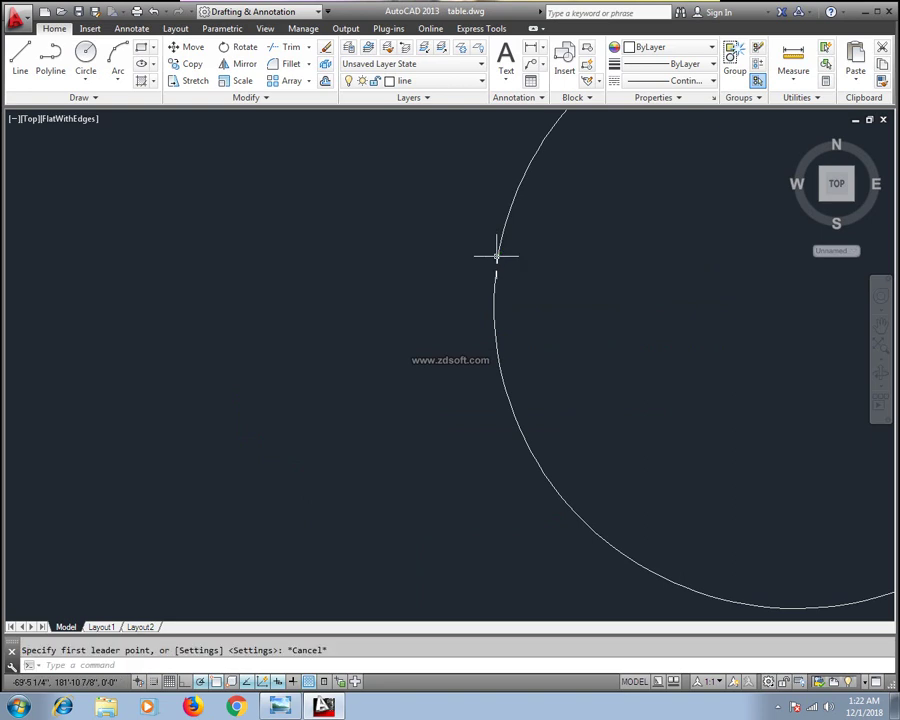
{"action": "type", "text": "le"}
{"action": "key", "text": "Down"}
{"action": "key", "text": "Up"}
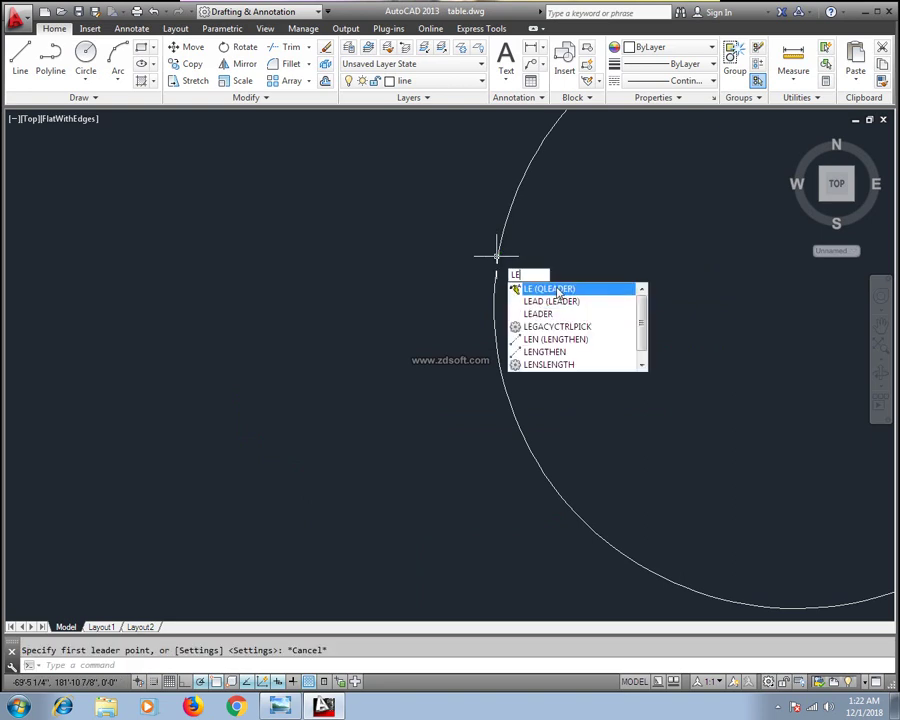
{"action": "key", "text": "Return"}
{"action": "middle_click_drag", "start_coordinate": [555, 292], "coordinate": [310, 392]}
{"action": "scroll", "coordinate": [312, 312], "scroll_direction": "down", "scroll_amount": 2}
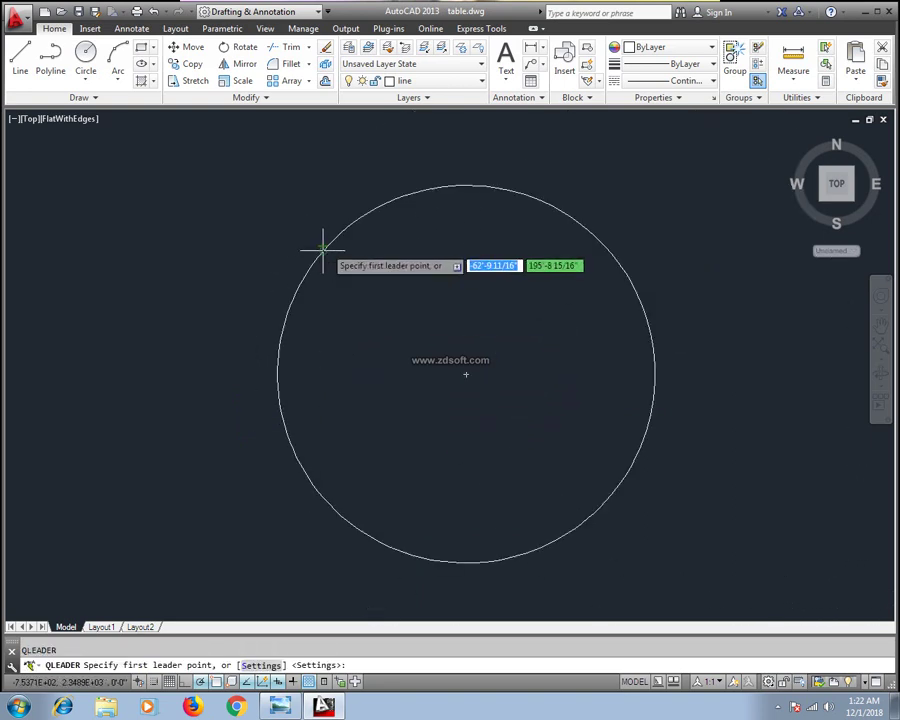
{"action": "left_click", "coordinate": [322, 248]}
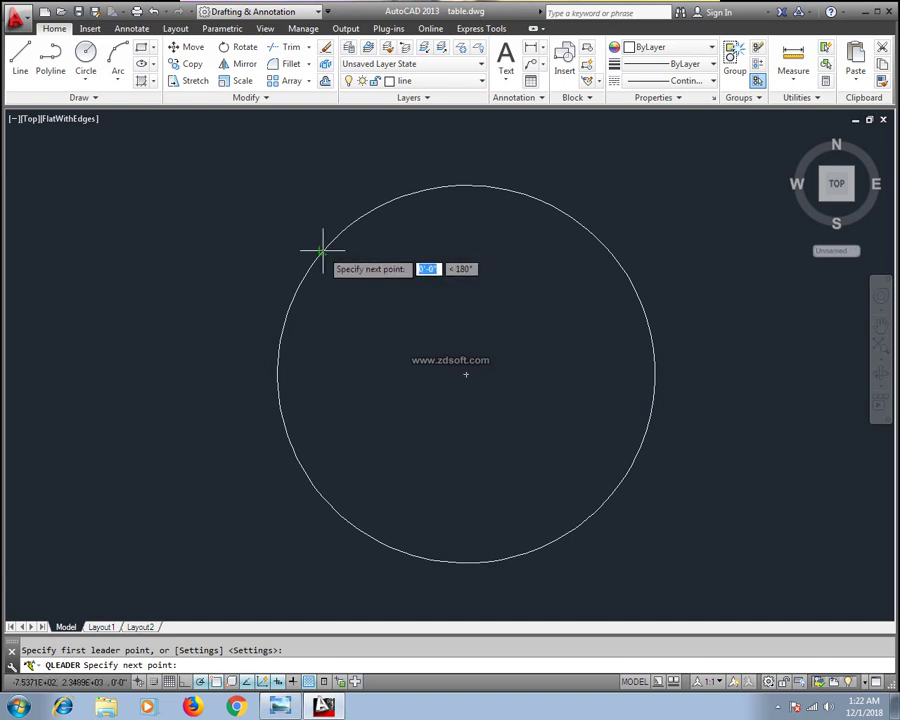
{"action": "left_click", "coordinate": [322, 248]}
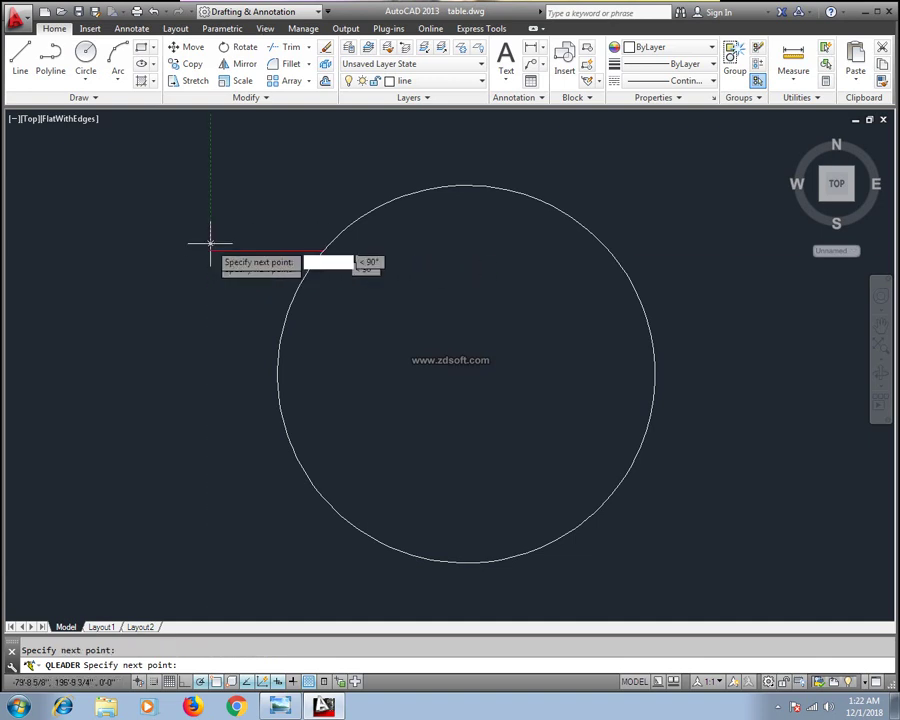
{"action": "left_click", "coordinate": [210, 248]}
{"action": "left_click", "coordinate": [210, 168]}
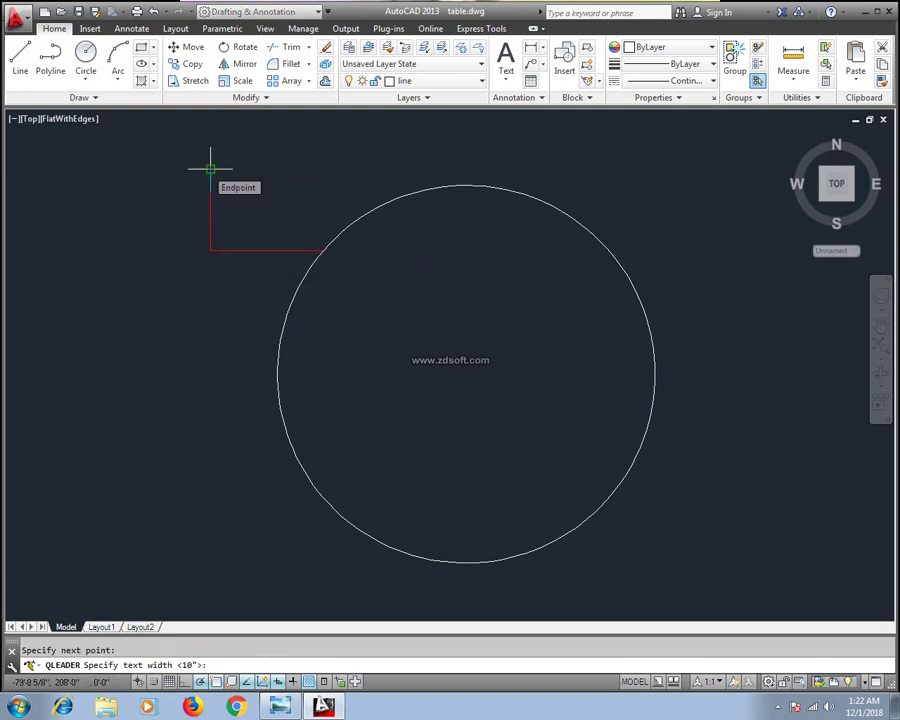
{"action": "type", "text": "1"}
{"action": "key", "text": "Return"}
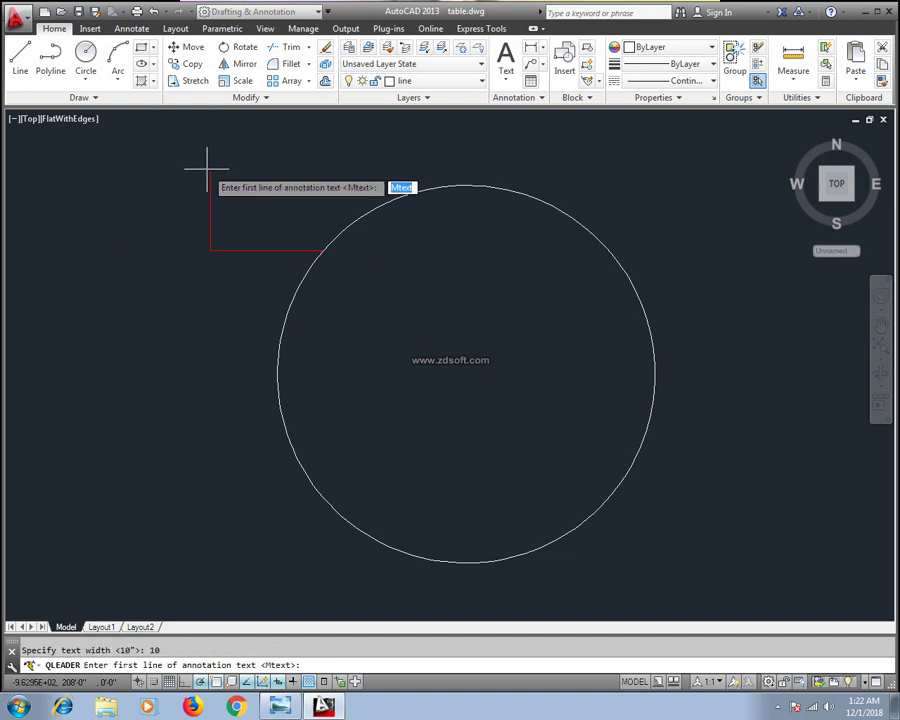
{"action": "type", "text": "dsfasdfsdfasdf"}
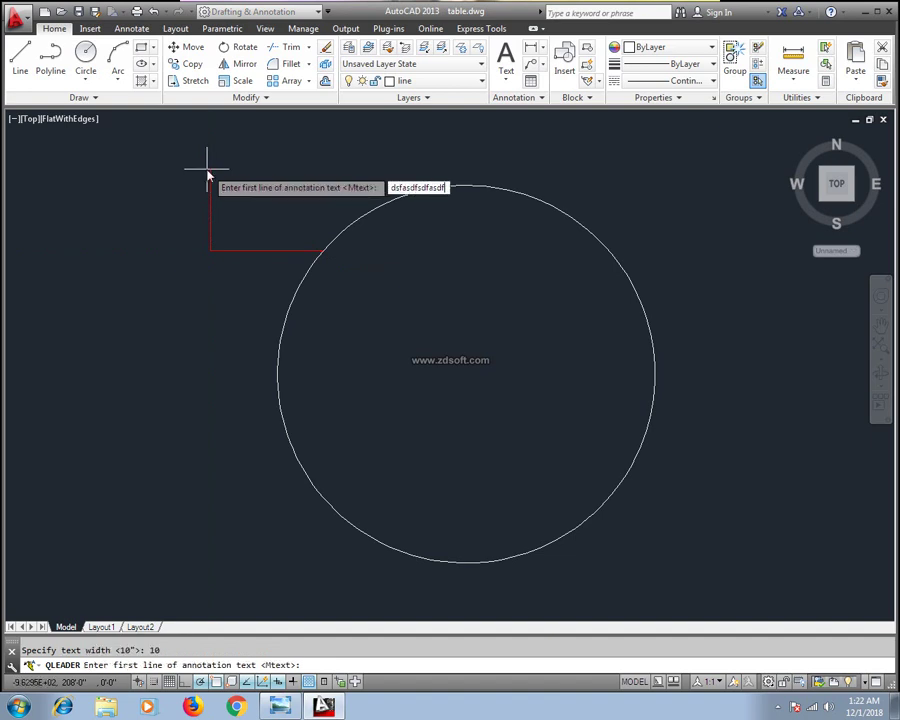
{"action": "key", "text": "Return"}
{"action": "key", "text": "Escape"}
{"action": "scroll", "coordinate": [288, 164], "scroll_direction": "up", "scroll_amount": 3}
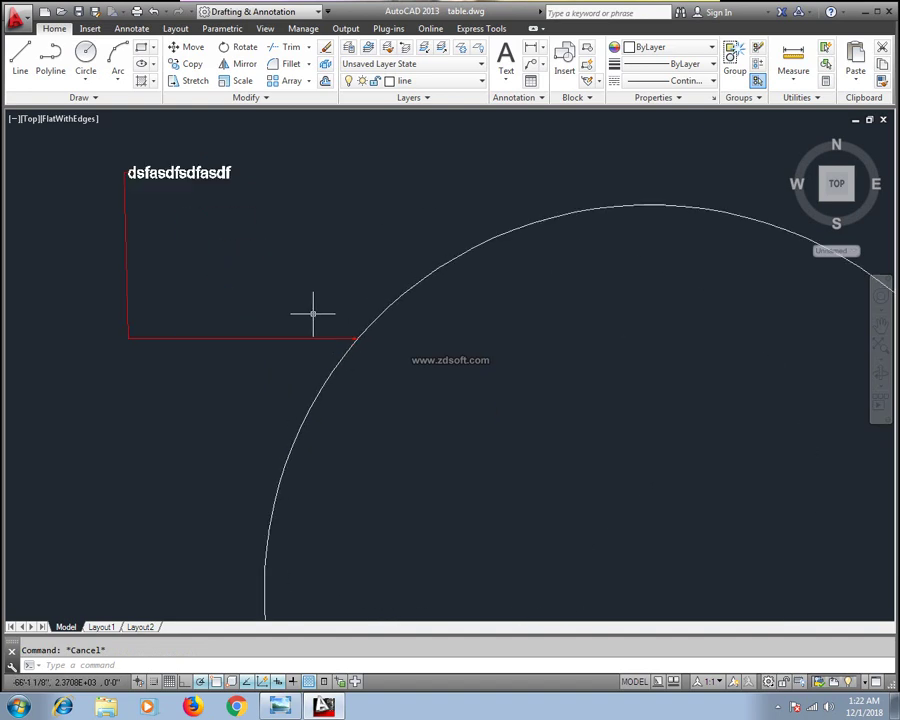
{"action": "left_click", "coordinate": [278, 148]}
{"action": "left_click", "coordinate": [40, 267]}
{"action": "key", "text": "Delete"}
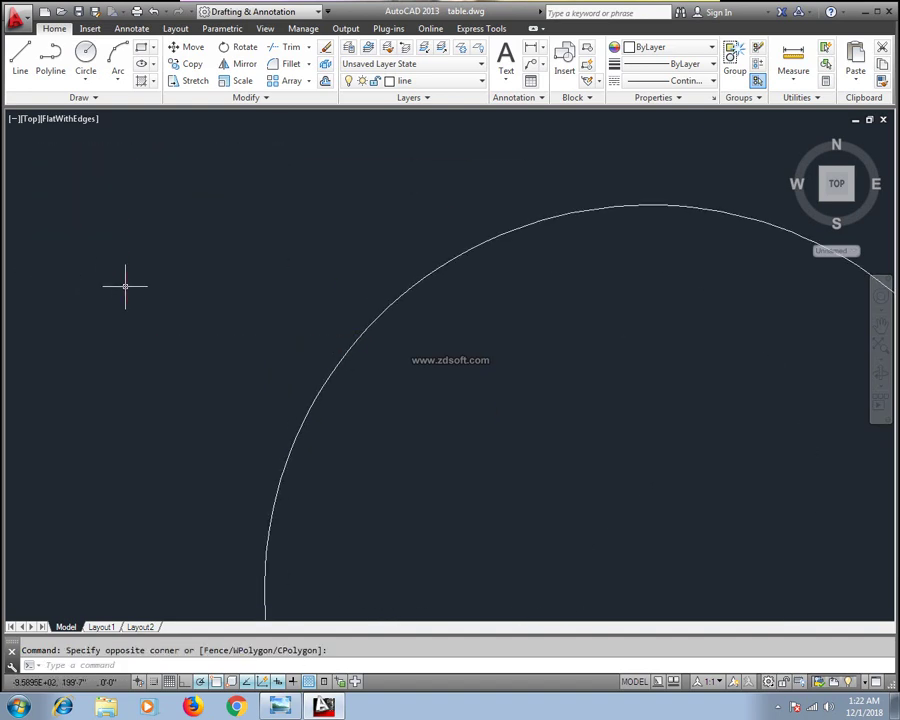
{"action": "scroll", "coordinate": [265, 344], "scroll_direction": "down", "scroll_amount": 1}
{"action": "scroll", "coordinate": [300, 360], "scroll_direction": "down", "scroll_amount": 3}
Step: Start a LEADER on the circle's upper-right edge, routing it right, up, right, down and right
{"action": "key", "text": "Escape"}
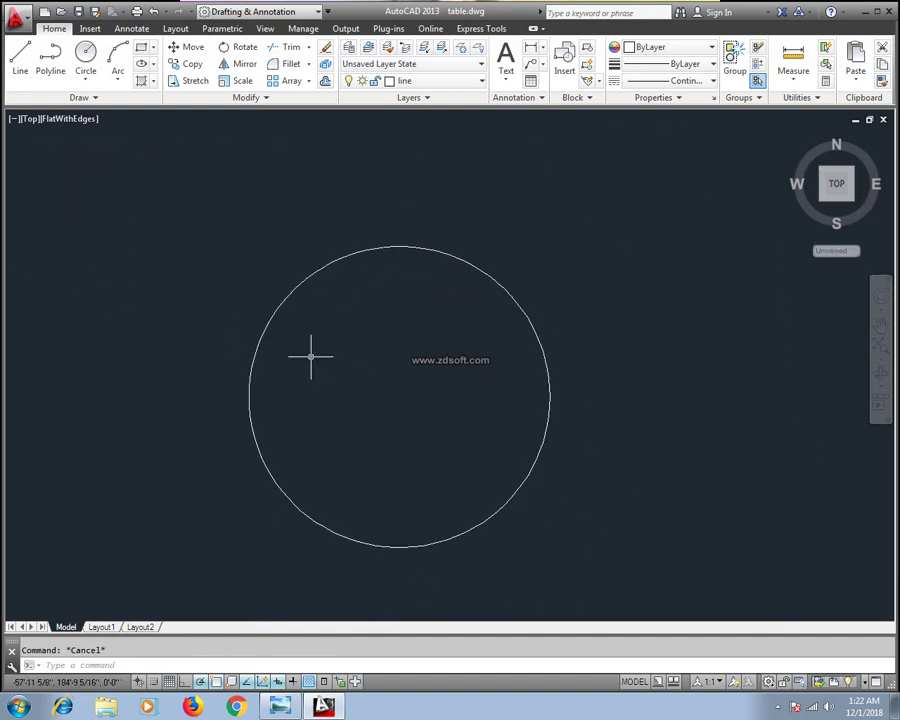
{"action": "type", "text": "LE"}
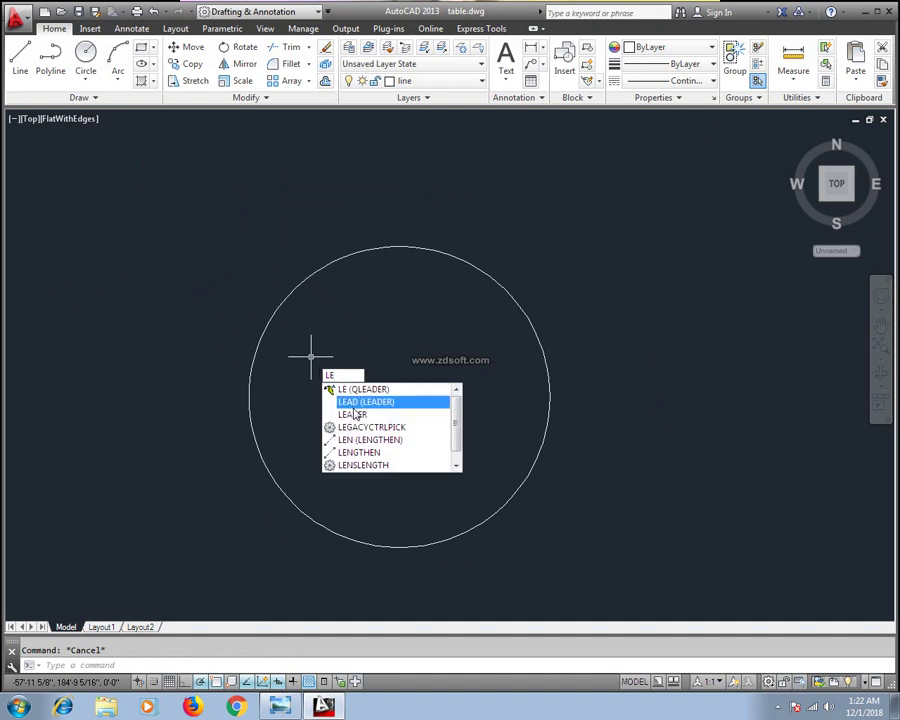
{"action": "left_click", "coordinate": [354, 414]}
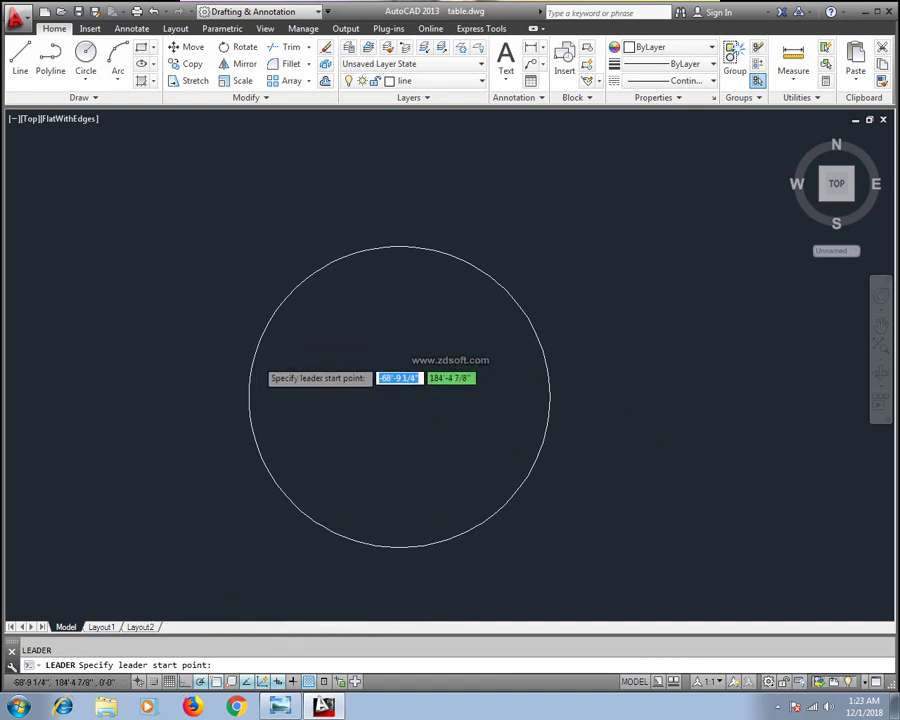
{"action": "left_click", "coordinate": [514, 300]}
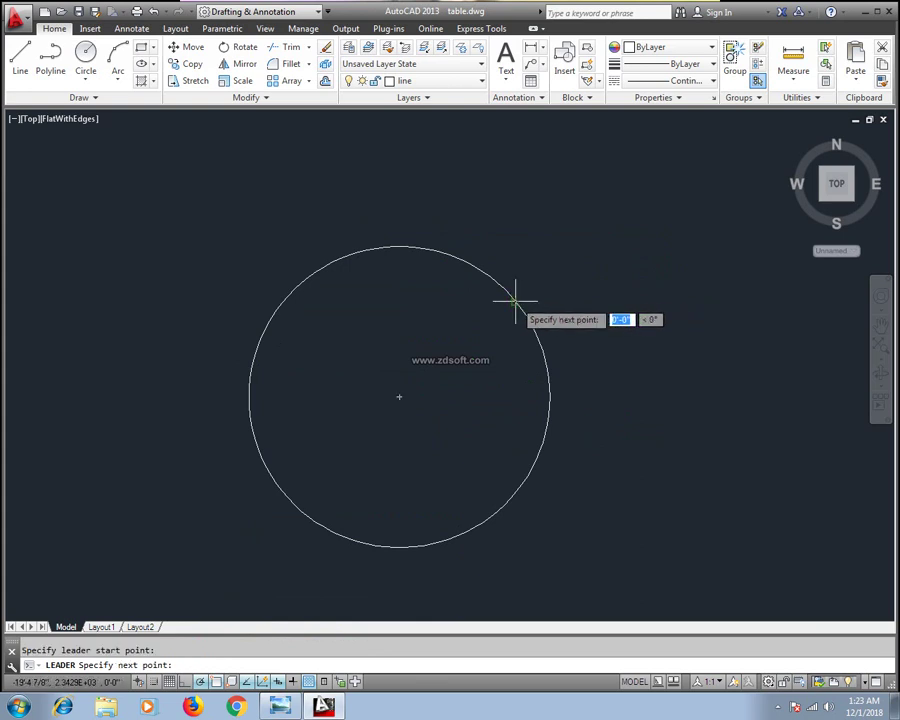
{"action": "left_click", "coordinate": [578, 300]}
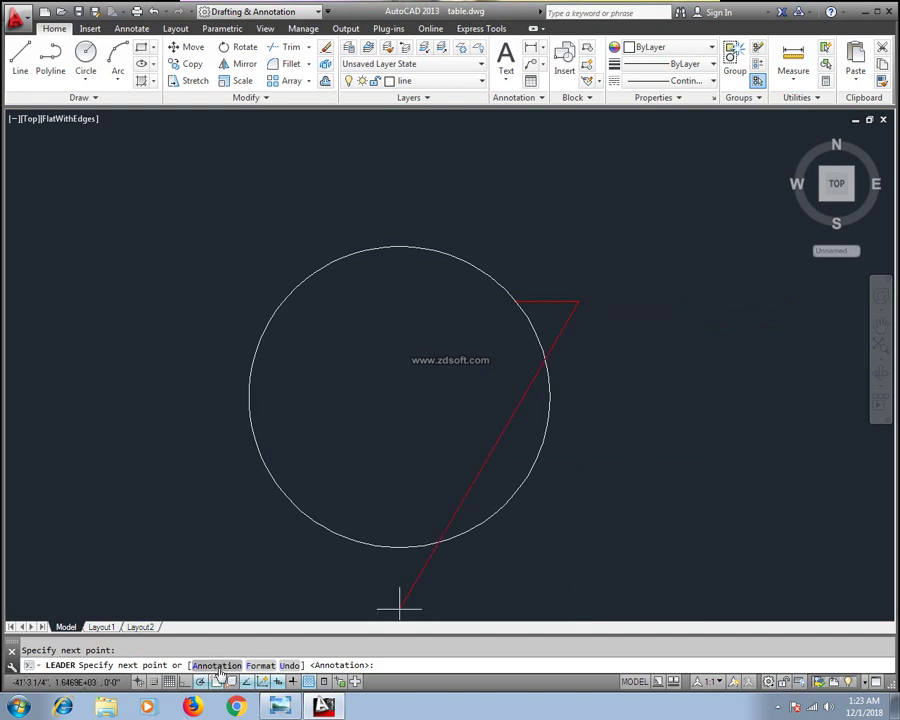
{"action": "left_click", "coordinate": [578, 230]}
{"action": "left_click", "coordinate": [637, 230]}
{"action": "left_click", "coordinate": [637, 280]}
{"action": "left_click", "coordinate": [681, 280]}
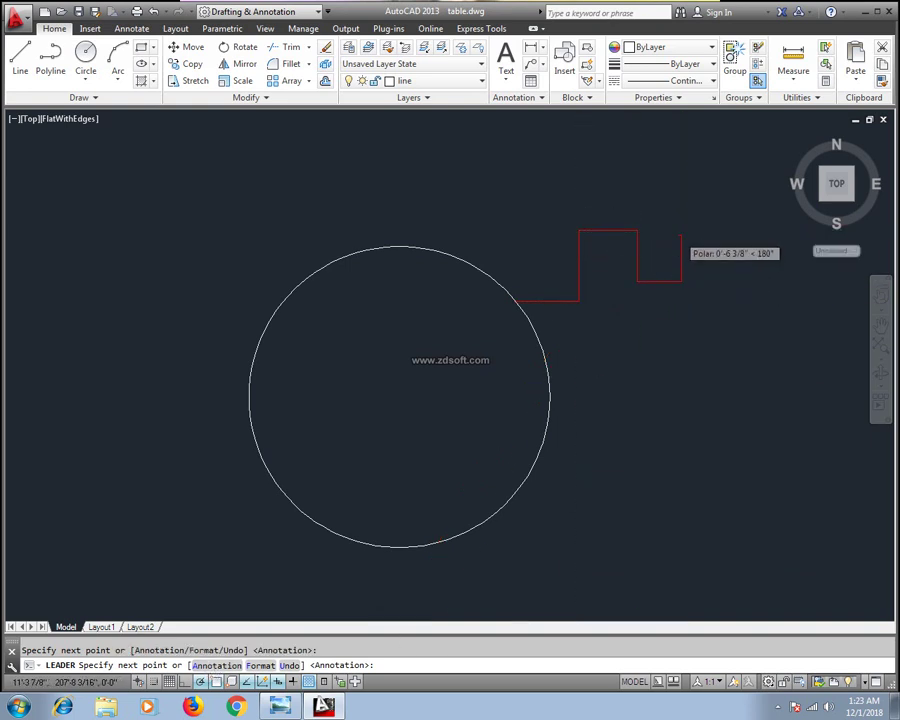
Step: Continue the zigzag up, right and down, then kink it down-left and right to a final vertex
{"action": "left_click", "coordinate": [681, 236]}
{"action": "left_click", "coordinate": [714, 236]}
{"action": "left_click", "coordinate": [714, 305]}
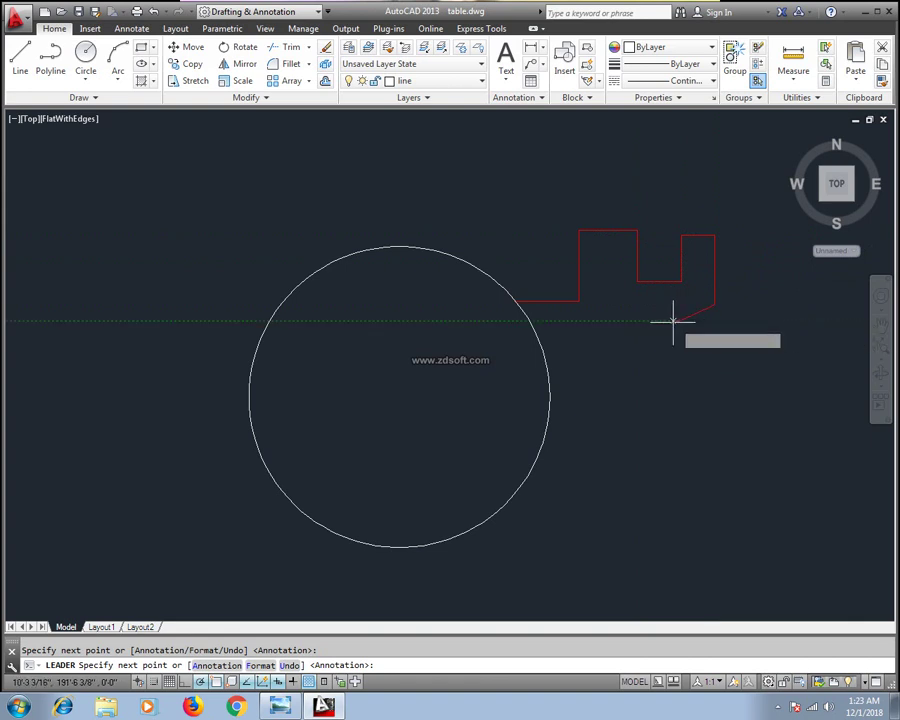
{"action": "left_click", "coordinate": [618, 342]}
{"action": "left_click", "coordinate": [643, 368]}
{"action": "left_click", "coordinate": [712, 358]}
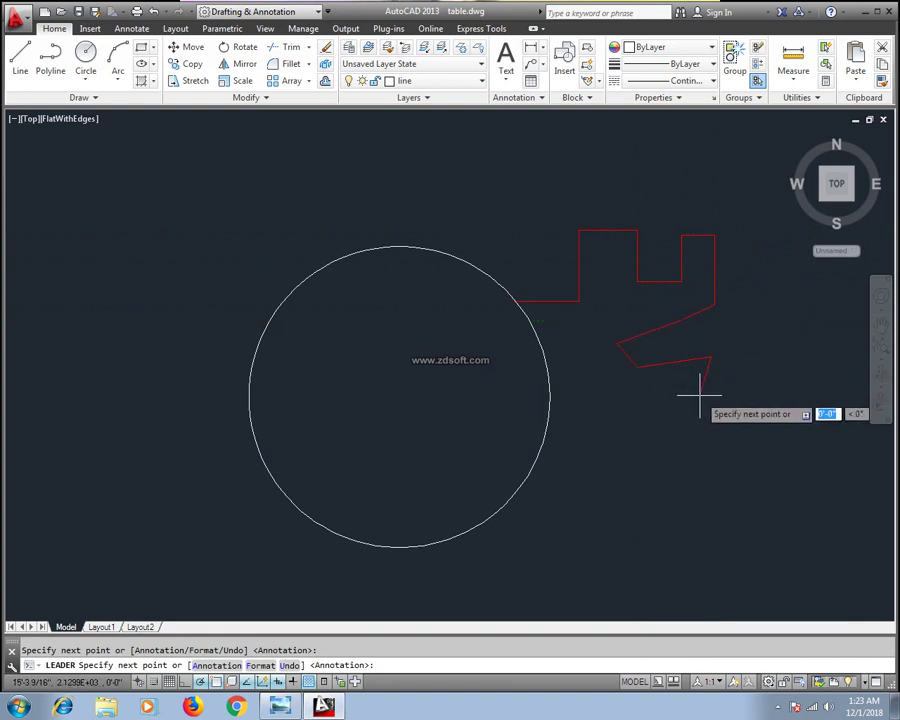
{"action": "left_click", "coordinate": [704, 388]}
{"action": "left_click", "coordinate": [703, 395]}
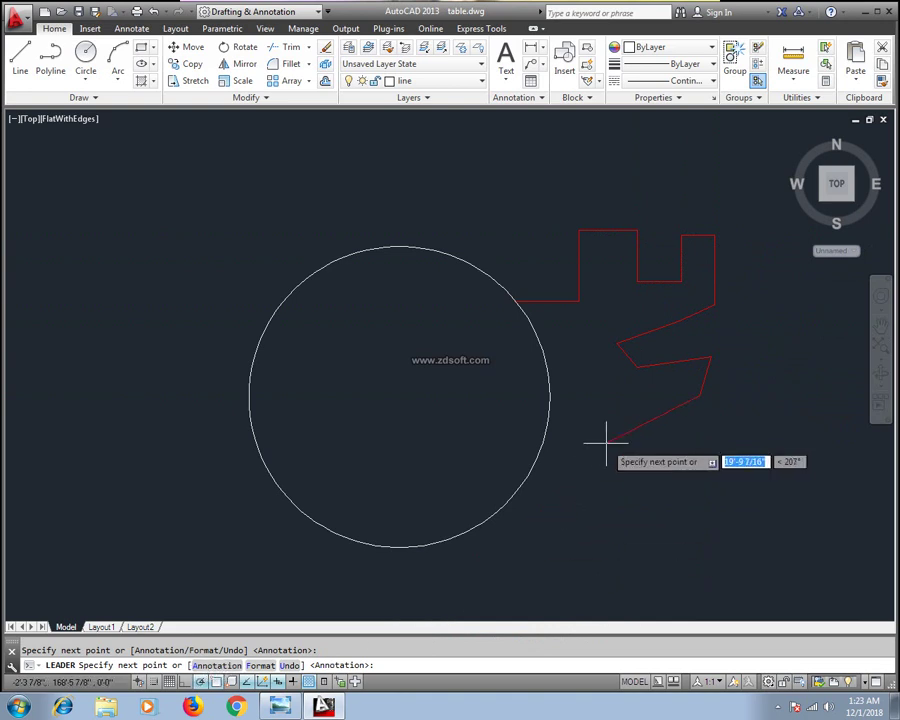
Step: Finish the zigzag leader with the annotation text 'circle' and pan and zoom to view it
{"action": "left_click", "coordinate": [215, 666]}
{"action": "type", "text": "circle"}
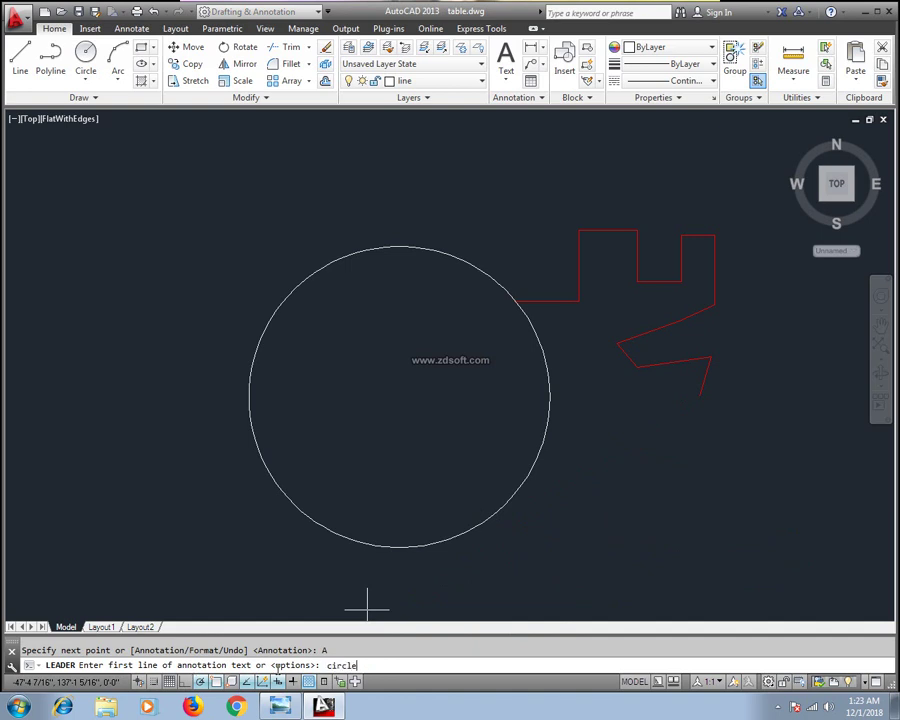
{"action": "key", "text": "Return"}
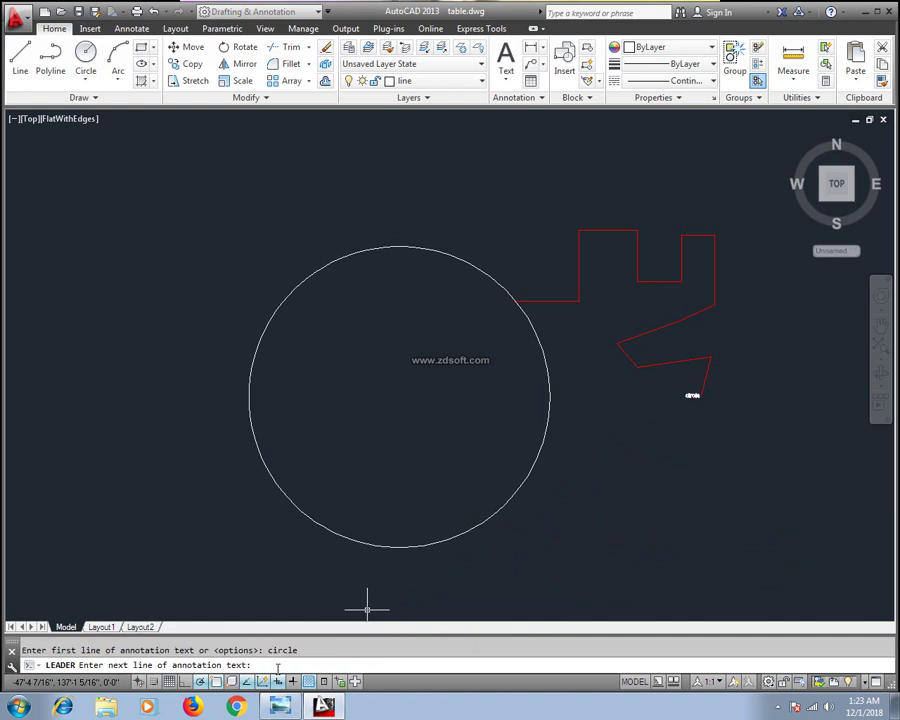
{"action": "key", "text": "Return"}
{"action": "middle_click_drag", "start_coordinate": [512, 336], "coordinate": [388, 332]}
{"action": "scroll", "coordinate": [523, 391], "scroll_direction": "up", "scroll_amount": 2}
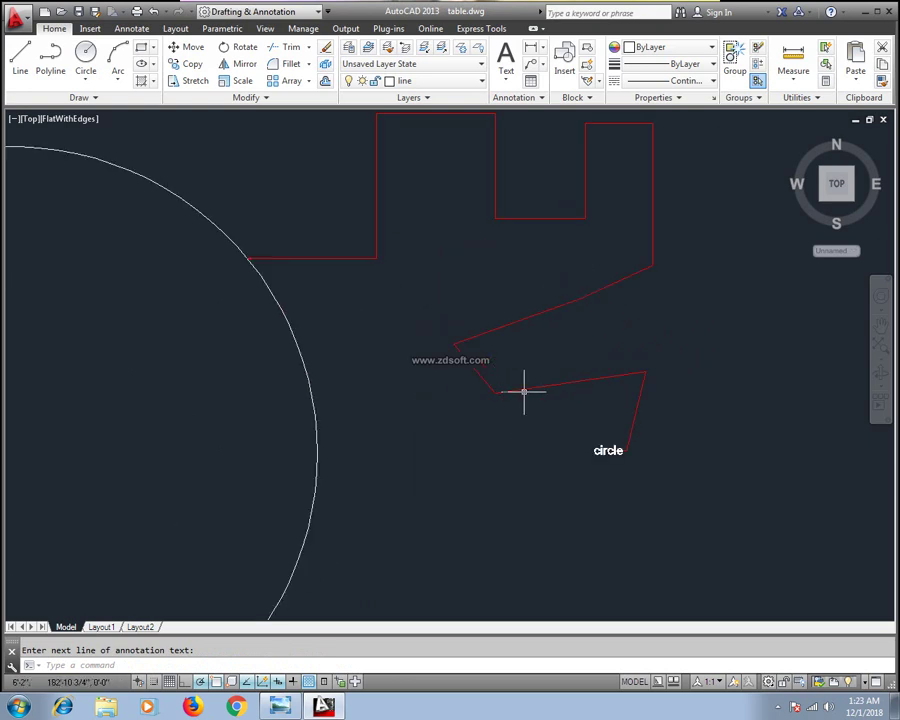
{"action": "scroll", "coordinate": [290, 312], "scroll_direction": "up", "scroll_amount": 2}
{"action": "scroll", "coordinate": [201, 305], "scroll_direction": "up", "scroll_amount": 2}
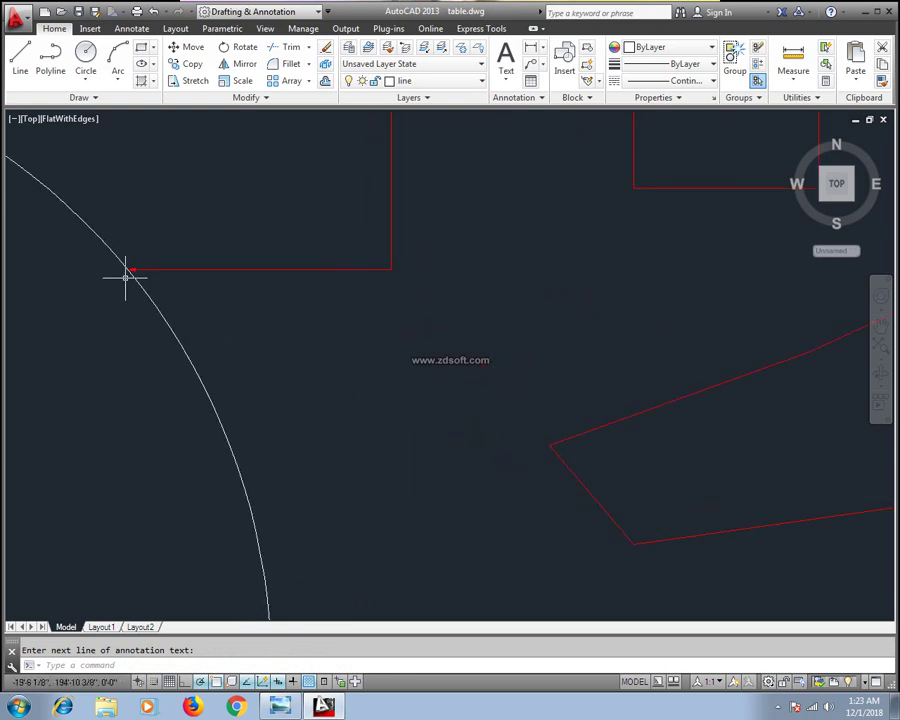
{"action": "scroll", "coordinate": [293, 292], "scroll_direction": "down", "scroll_amount": 4}
{"action": "scroll", "coordinate": [520, 435], "scroll_direction": "up", "scroll_amount": 3}
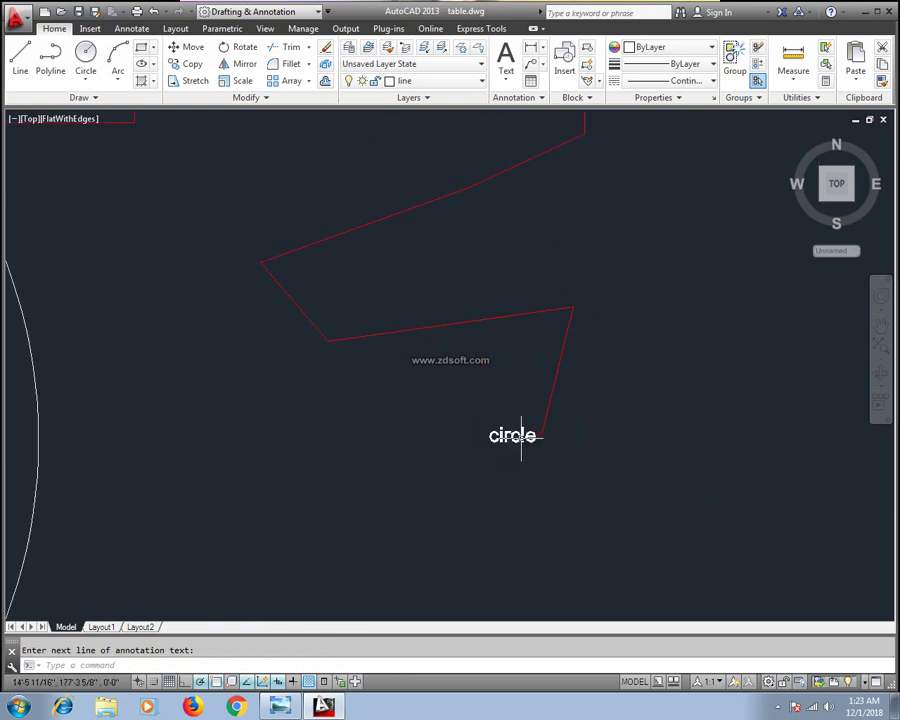
{"action": "scroll", "coordinate": [402, 412], "scroll_direction": "down", "scroll_amount": 4}
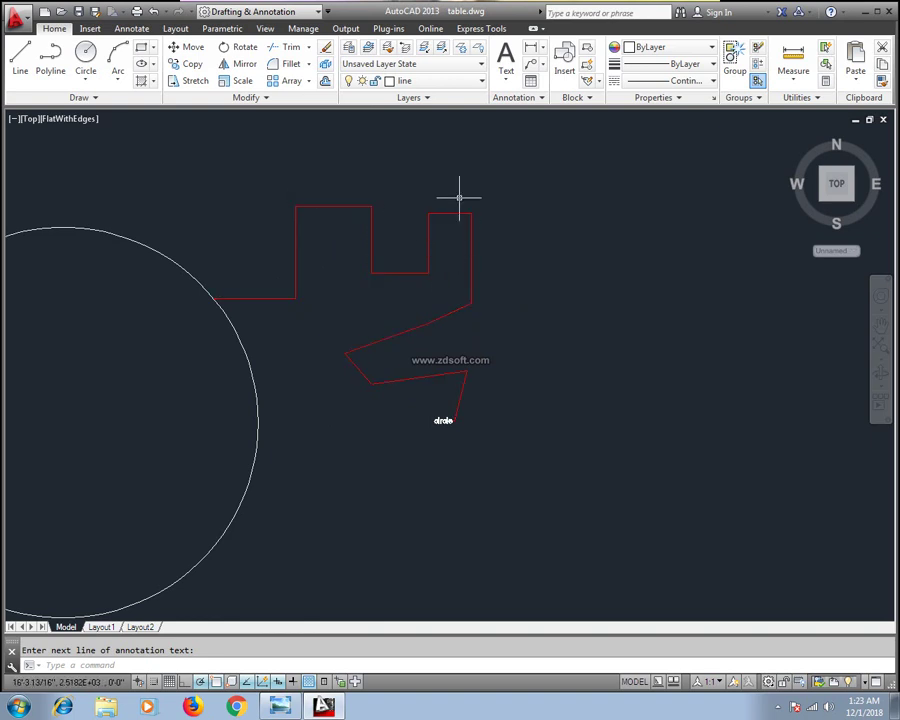
Step: Erase the zigzag leader lines and the leftover 'circle' text
{"action": "left_click", "coordinate": [517, 190]}
{"action": "left_click", "coordinate": [340, 324]}
{"action": "key", "text": "Delete"}
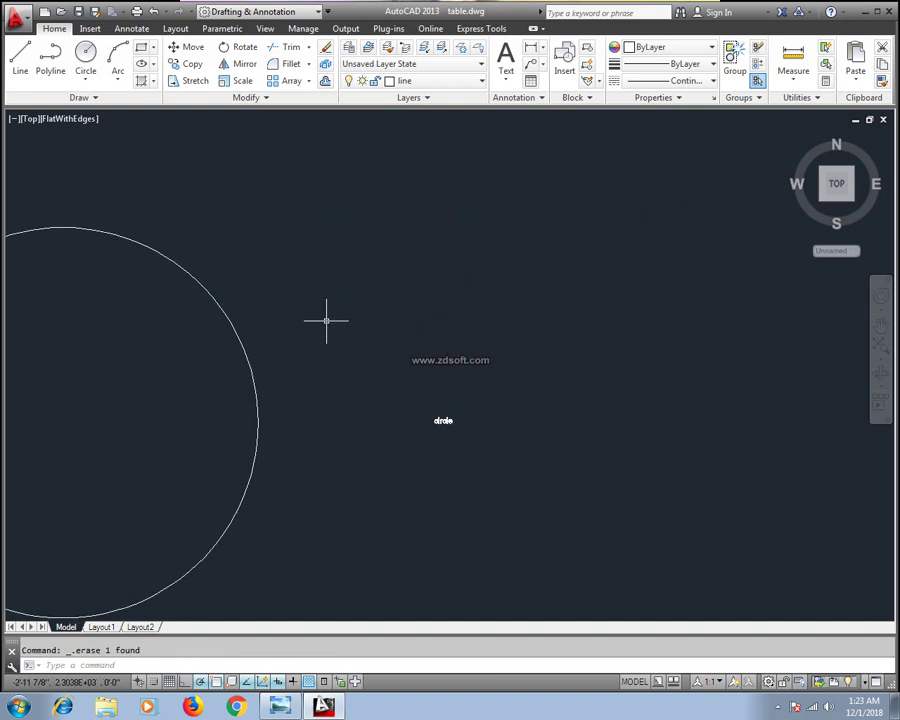
{"action": "left_click", "coordinate": [500, 390]}
{"action": "left_click", "coordinate": [438, 428]}
{"action": "key", "text": "Delete"}
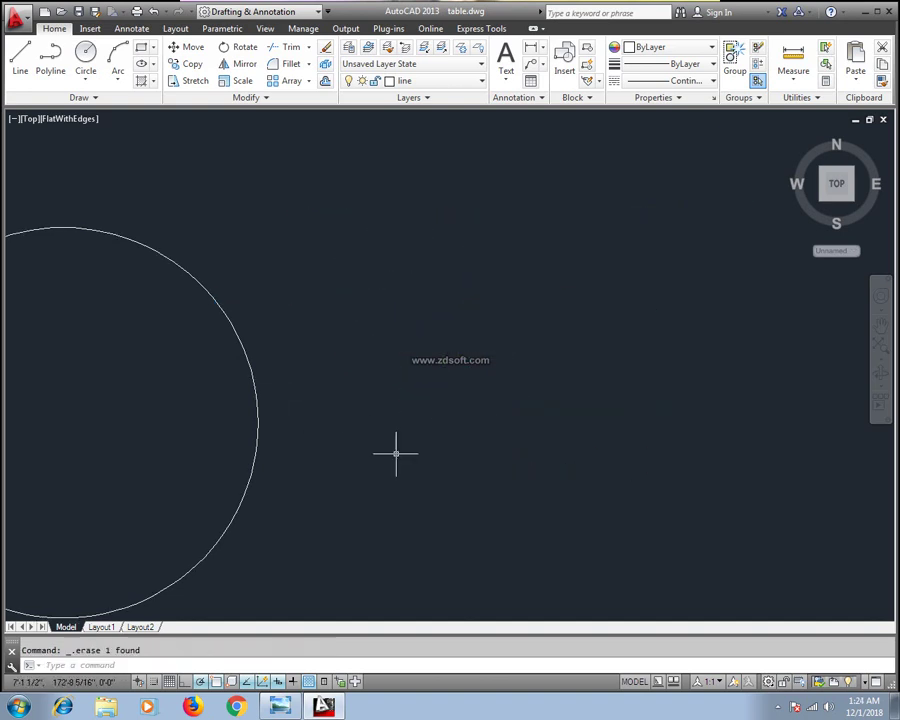
{"action": "key", "text": "Escape"}
Step: Start a new LEADER from the circle's edge, running right, then down, then right
{"action": "type", "text": "l"}
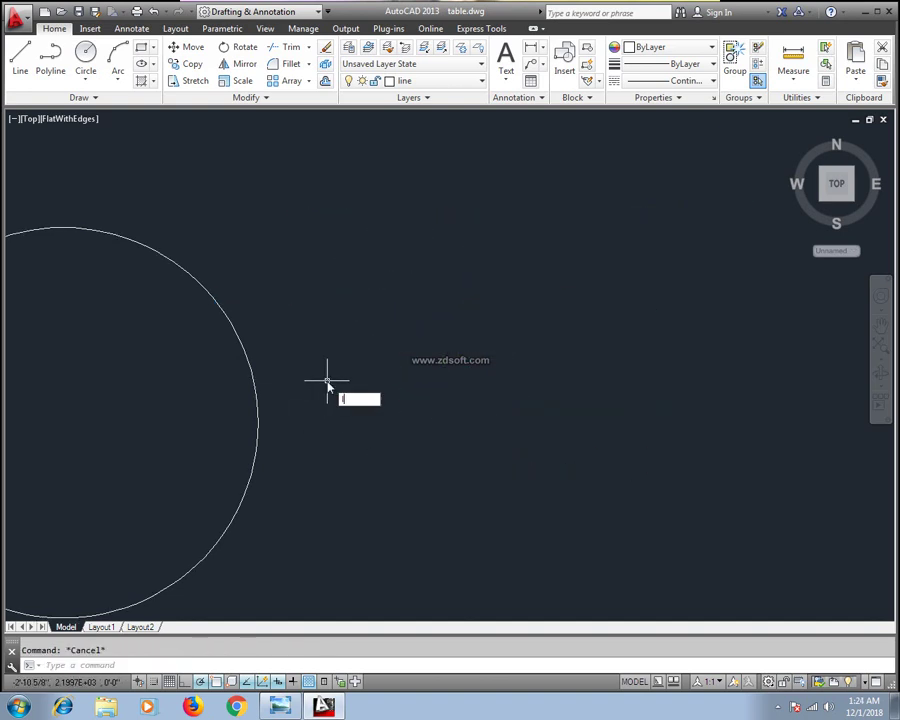
{"action": "type", "text": "e"}
{"action": "left_click", "coordinate": [376, 426]}
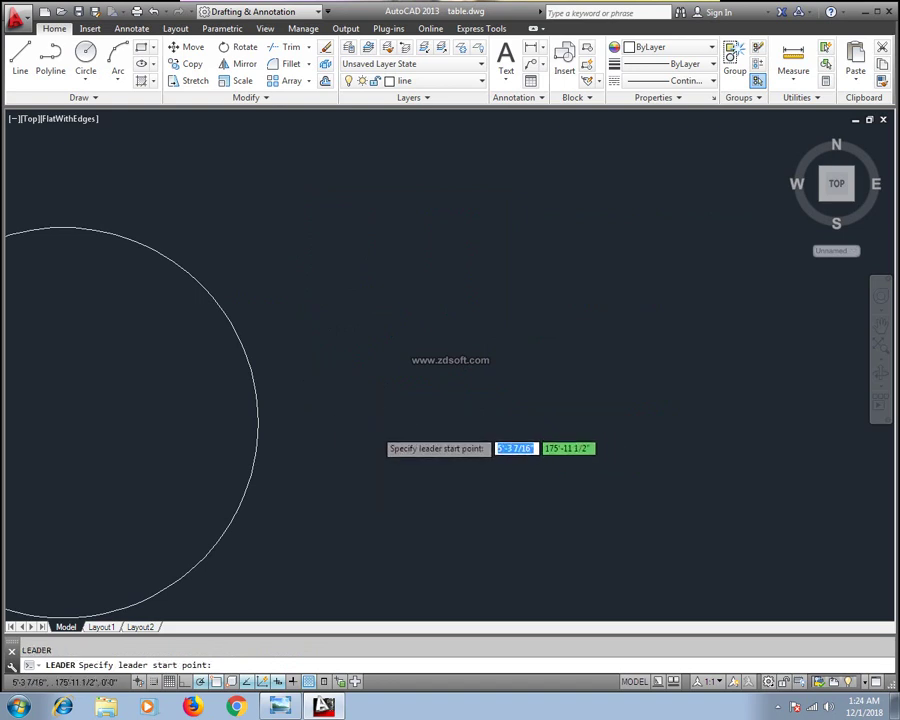
{"action": "left_click", "coordinate": [234, 327]}
{"action": "left_click", "coordinate": [349, 327]}
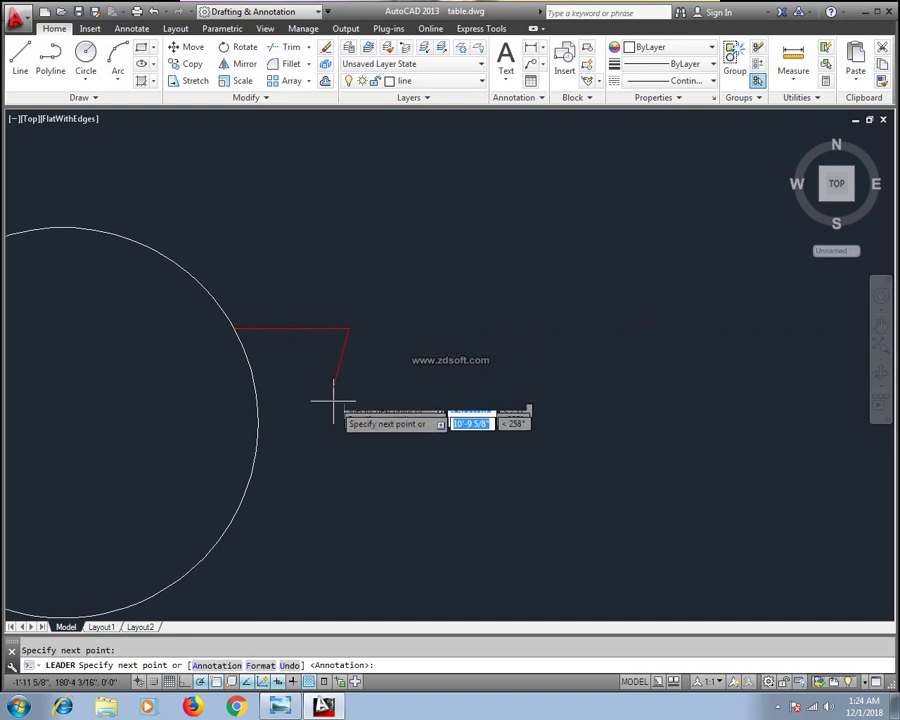
{"action": "left_click", "coordinate": [349, 416]}
{"action": "left_click", "coordinate": [453, 417]}
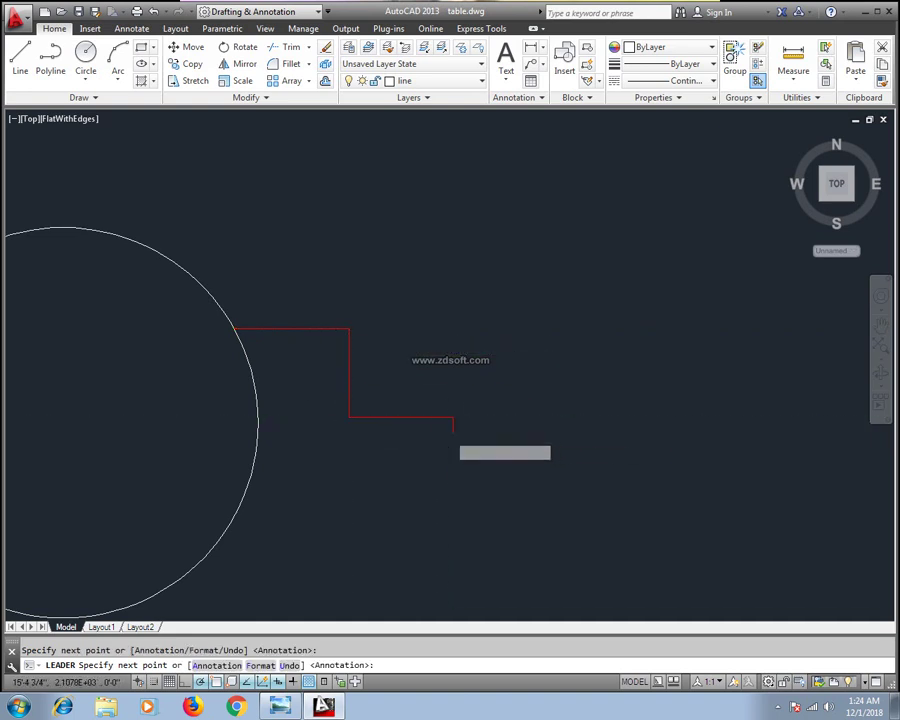
Step: End the stepped leader with the annotation 'circle', zoom to check it, and begin window-selecting it
{"action": "type", "text": "a"}
{"action": "key", "text": "Return"}
{"action": "type", "text": "circle"}
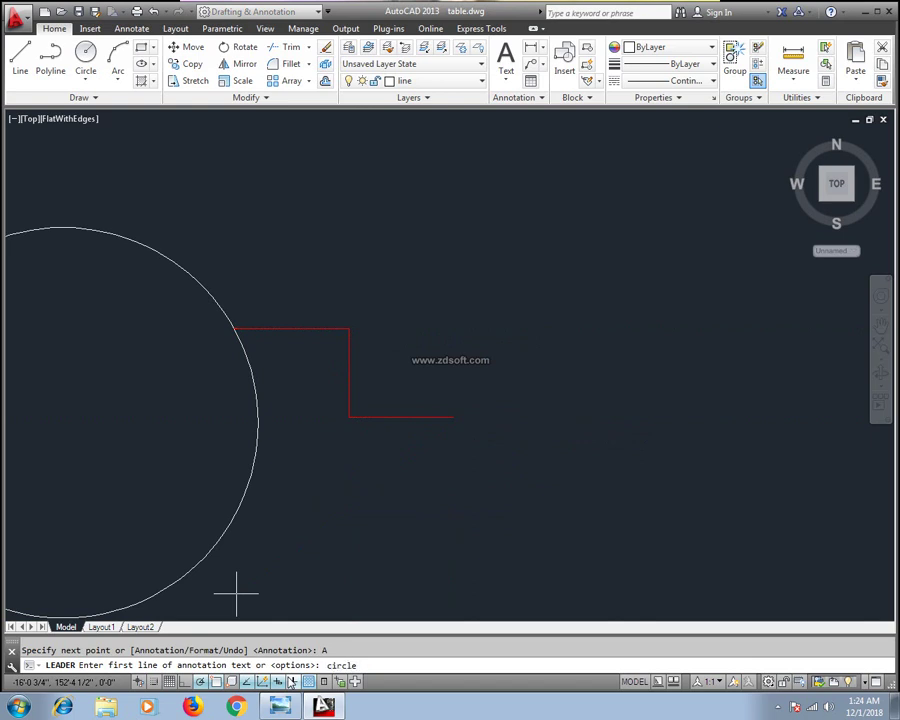
{"action": "key", "text": "Return"}
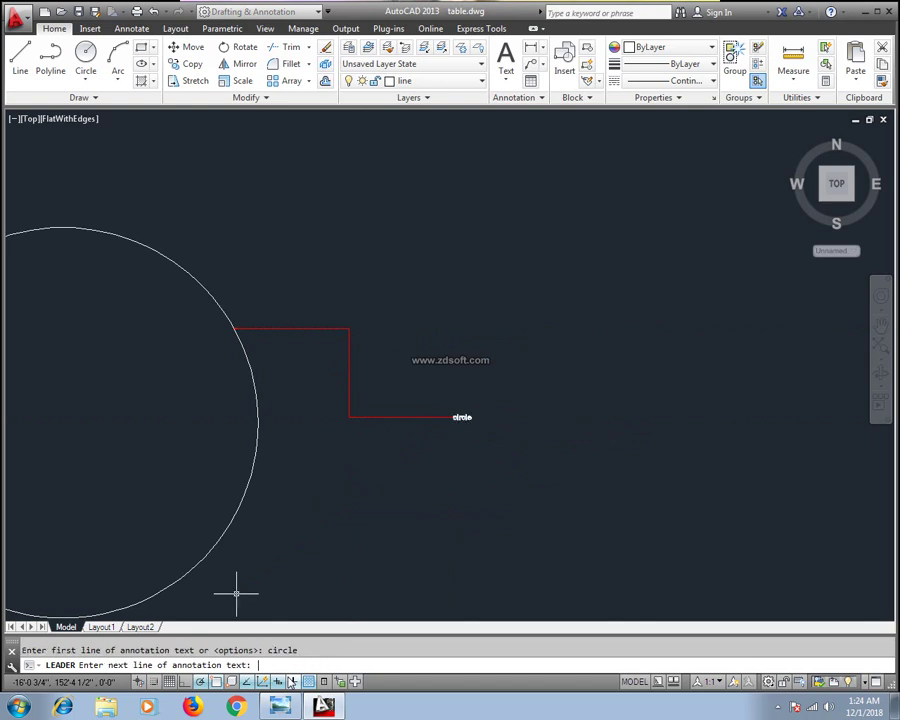
{"action": "key", "text": "Return"}
{"action": "scroll", "coordinate": [292, 385], "scroll_direction": "up", "scroll_amount": 3}
{"action": "scroll", "coordinate": [203, 312], "scroll_direction": "up", "scroll_amount": 5}
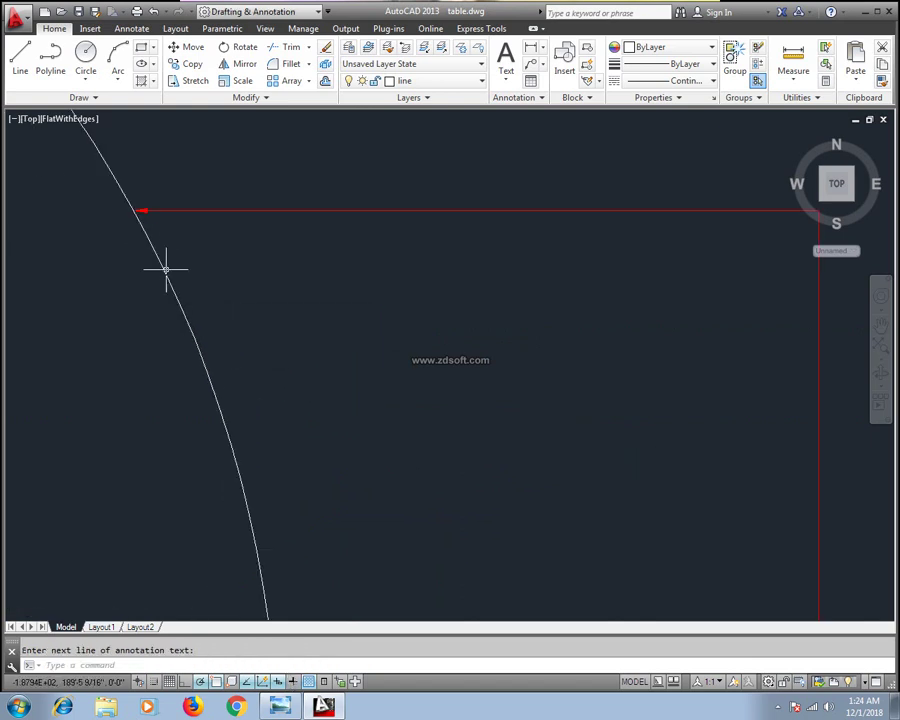
{"action": "scroll", "coordinate": [270, 306], "scroll_direction": "down", "scroll_amount": 2}
{"action": "scroll", "coordinate": [95, 279], "scroll_direction": "down", "scroll_amount": 4}
{"action": "scroll", "coordinate": [458, 391], "scroll_direction": "up", "scroll_amount": 3}
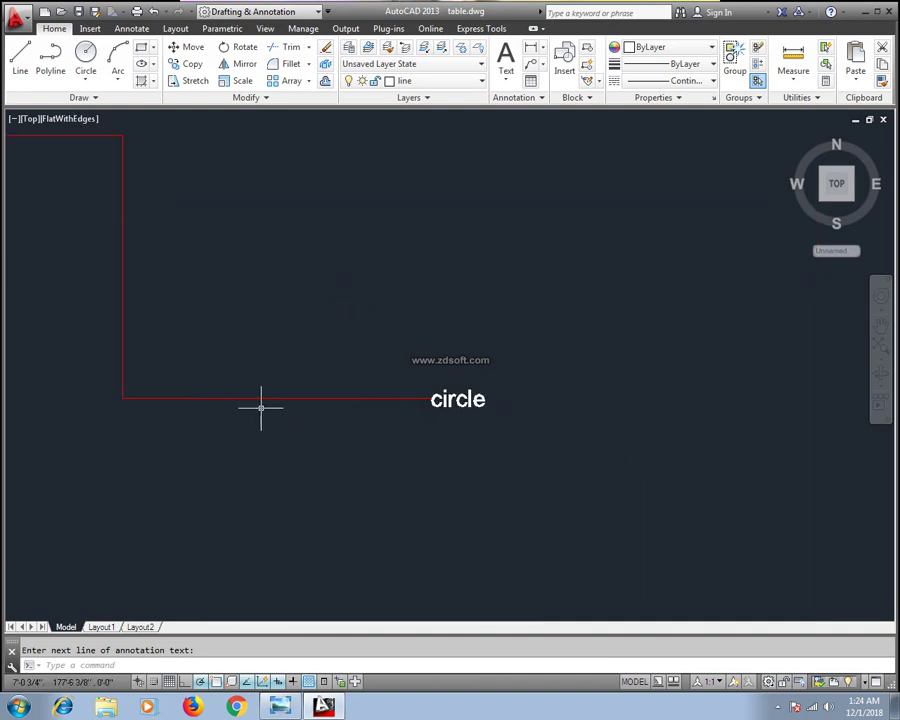
{"action": "scroll", "coordinate": [222, 379], "scroll_direction": "down", "scroll_amount": 2}
{"action": "scroll", "coordinate": [280, 372], "scroll_direction": "down", "scroll_amount": 1}
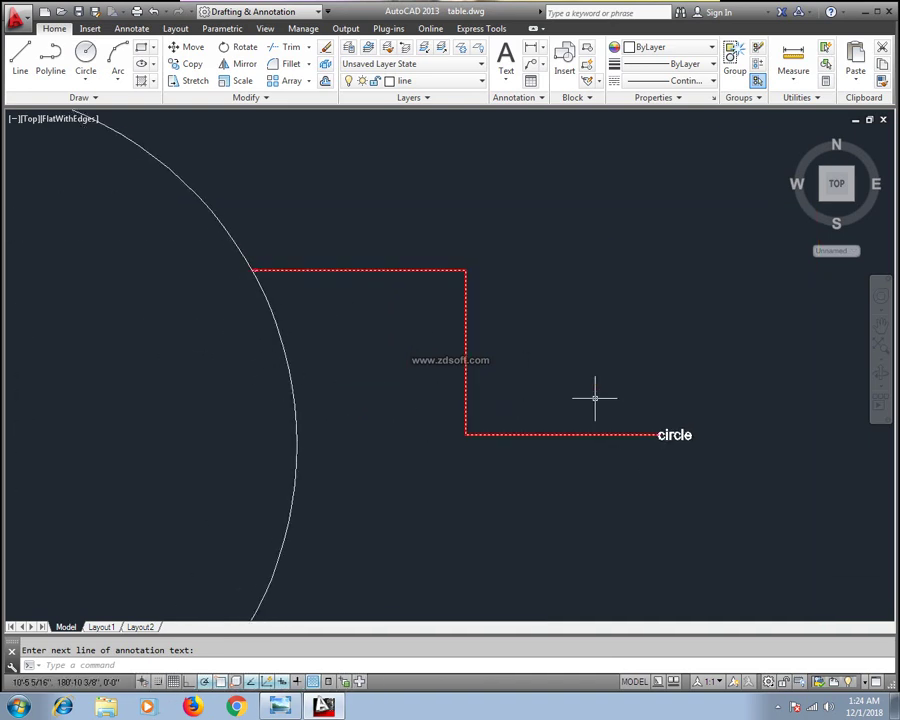
{"action": "left_click", "coordinate": [545, 252]}
Step: Delete the selected stepped leader line, glance at the title image, and return to AutoCAD
{"action": "left_click", "coordinate": [406, 394]}
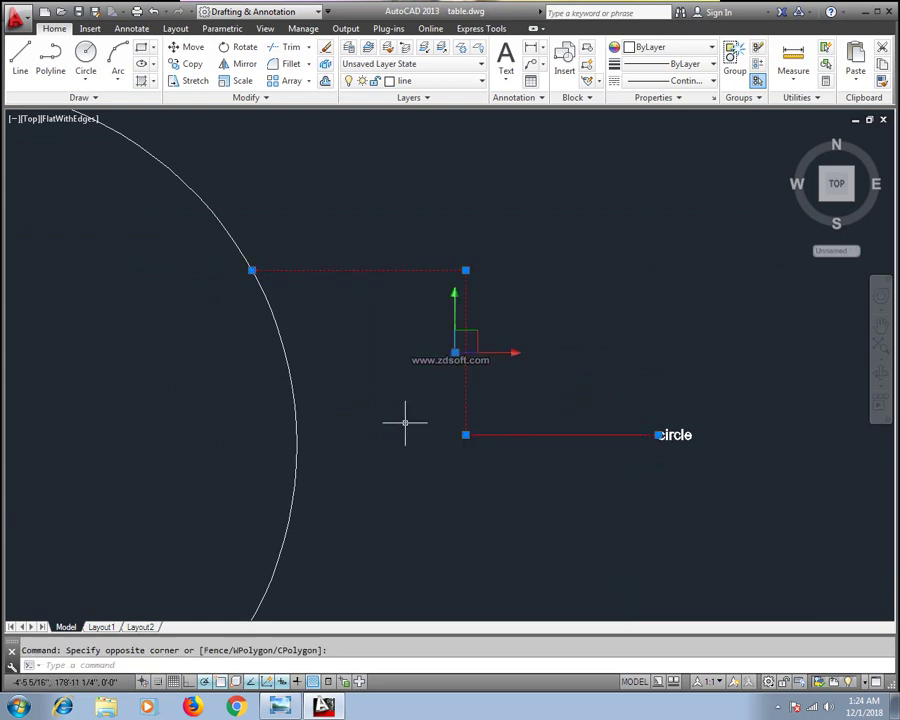
{"action": "key", "text": "Delete"}
{"action": "left_click", "coordinate": [280, 706]}
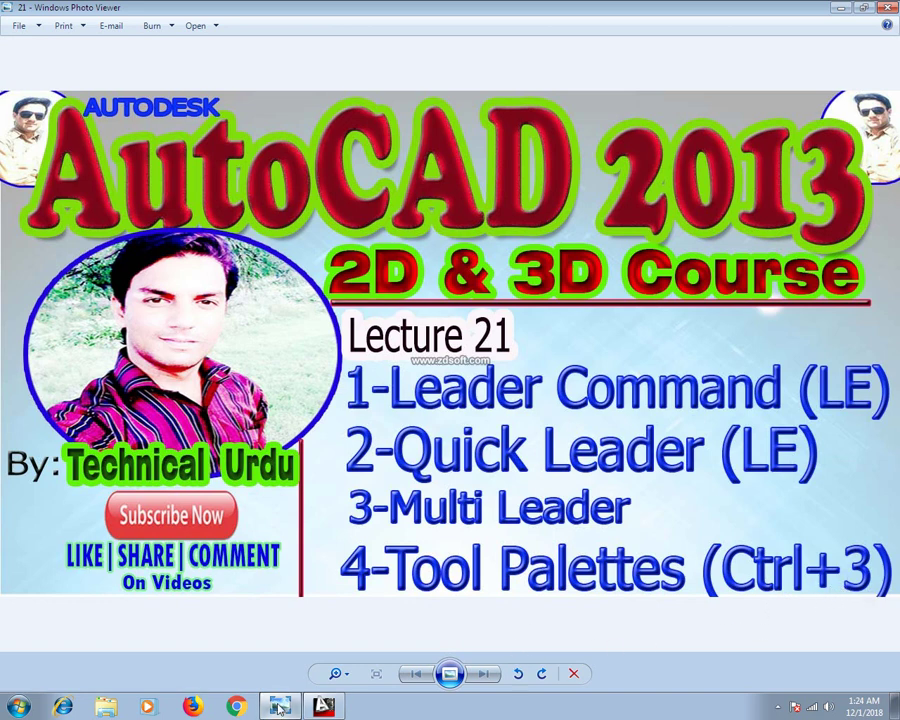
{"action": "left_click", "coordinate": [323, 706]}
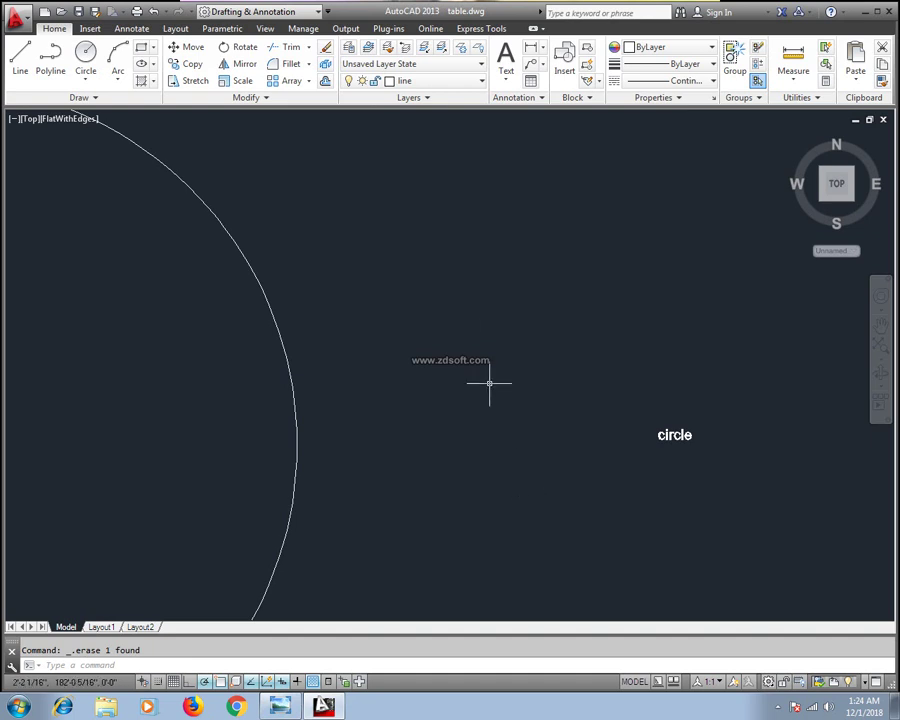
Step: Open Tool Palettes with Ctrl+3 and browse Constraints, Annotation, Architectural, Mechanical, Electrical and Civil tabs
{"action": "key", "text": "Escape"}
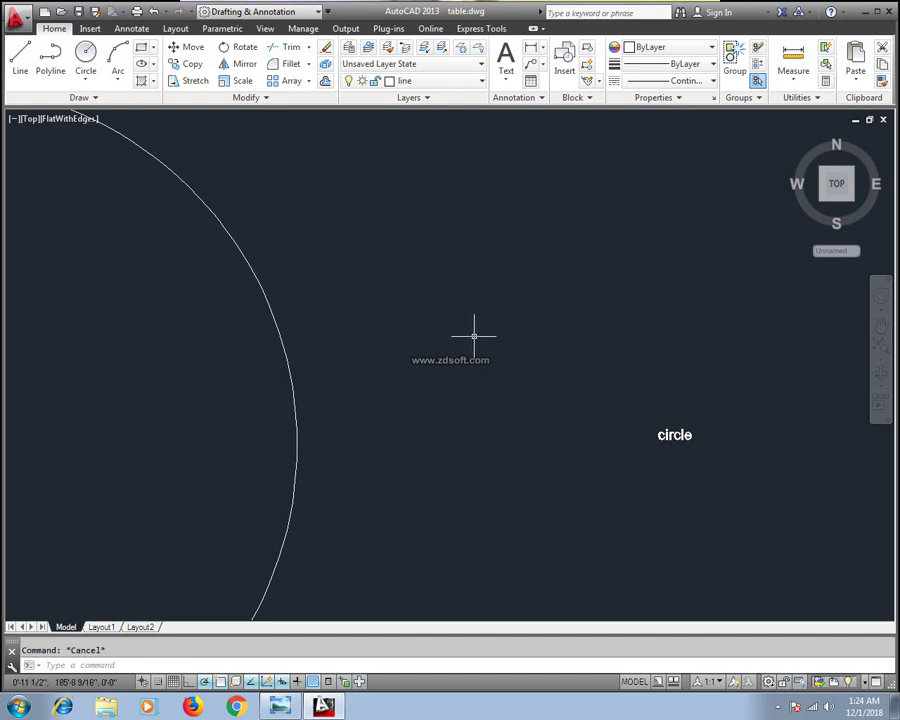
{"action": "key", "text": "ctrl+3"}
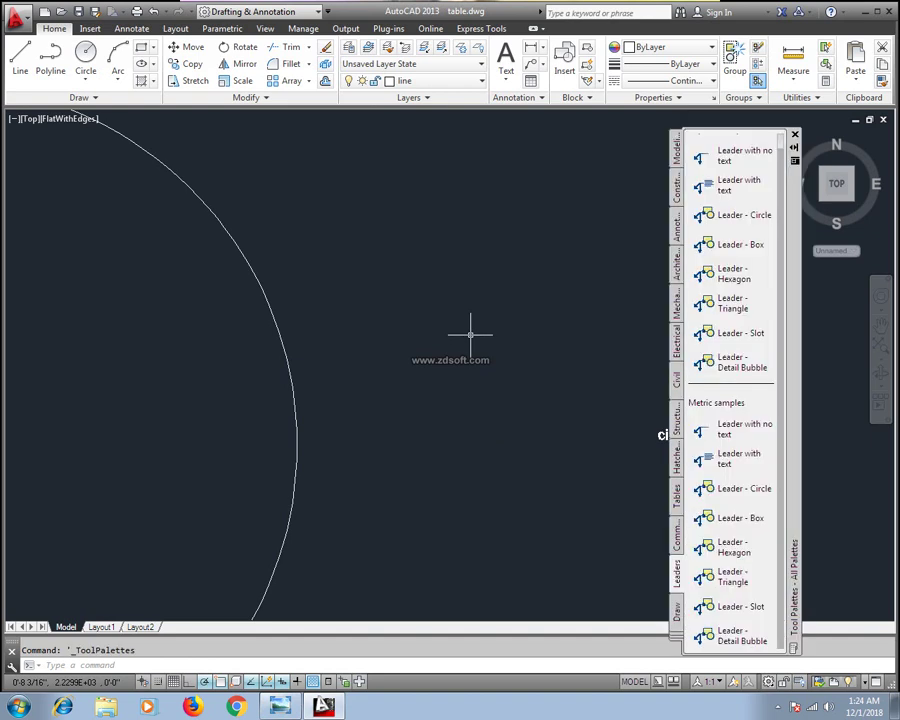
{"action": "left_click_drag", "start_coordinate": [795, 190], "coordinate": [795, 151]}
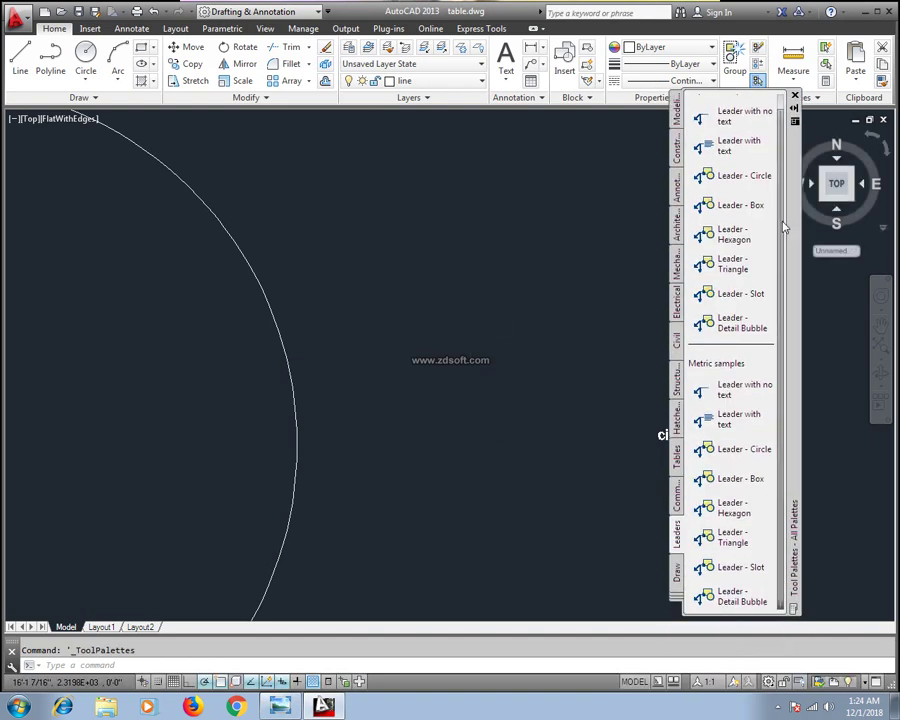
{"action": "left_click", "coordinate": [678, 155]}
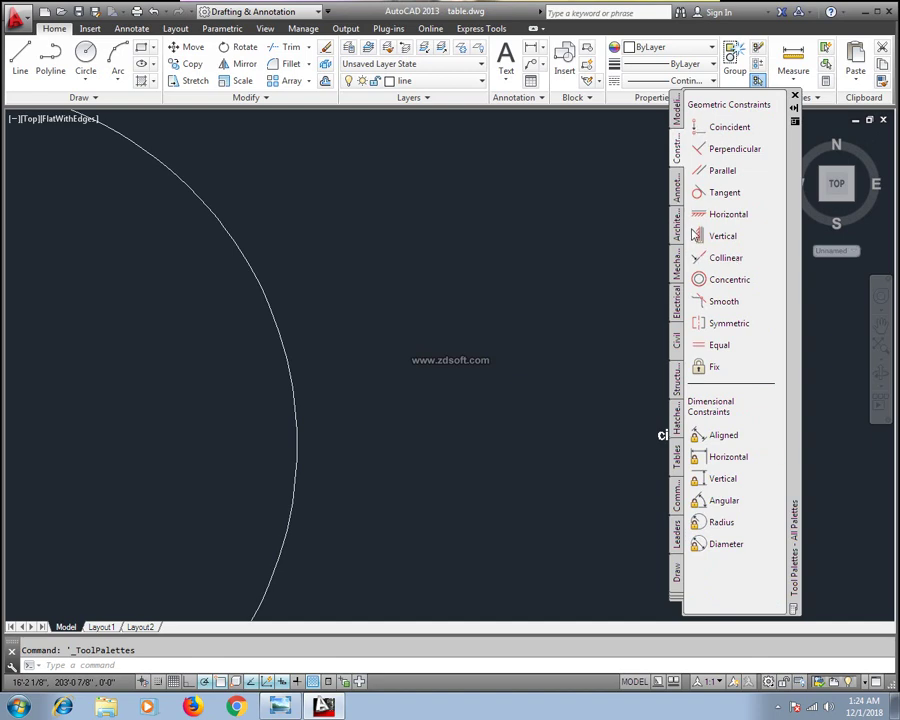
{"action": "left_click", "coordinate": [676, 190]}
{"action": "left_click", "coordinate": [677, 226]}
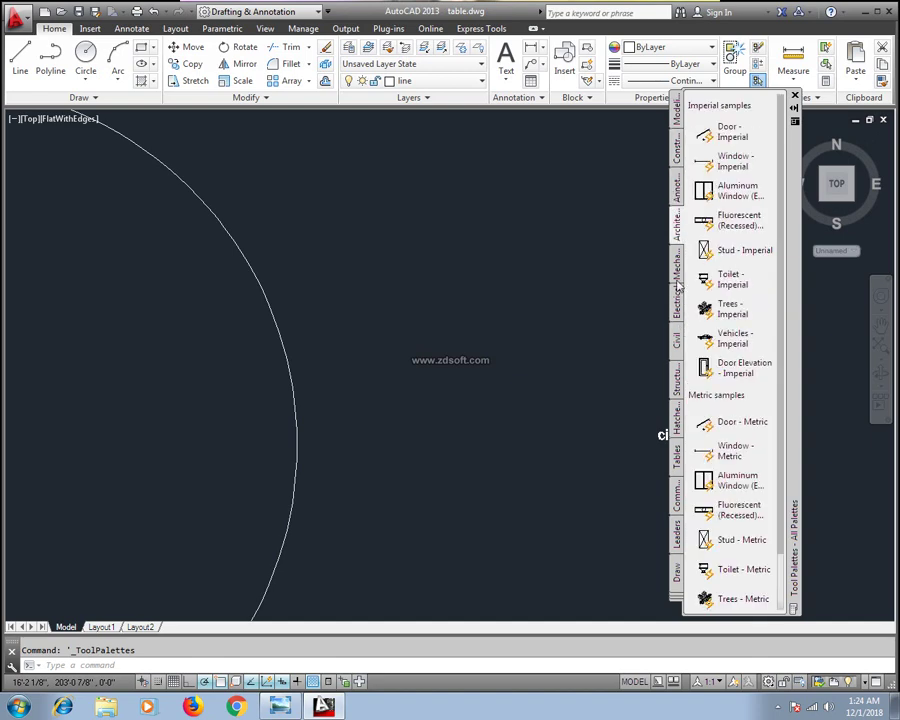
{"action": "left_click", "coordinate": [677, 275]}
{"action": "left_click", "coordinate": [677, 303]}
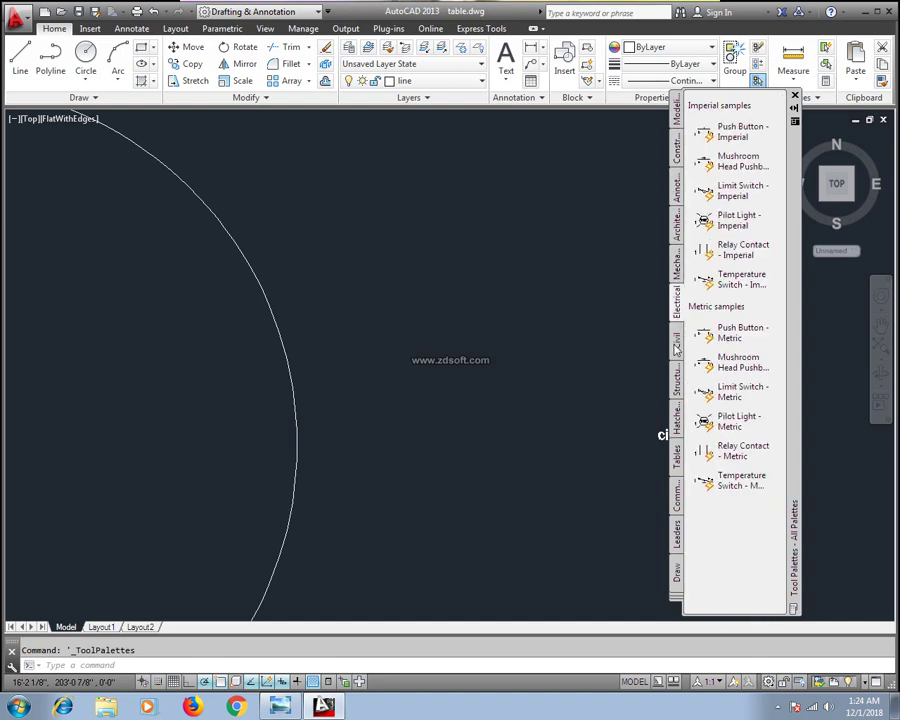
{"action": "left_click", "coordinate": [677, 345]}
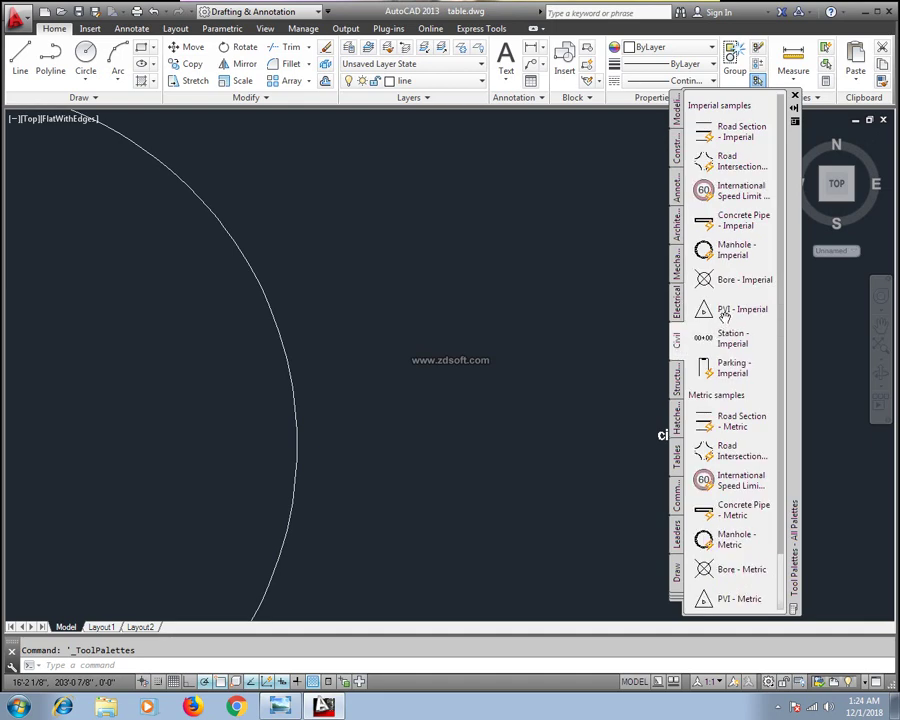
Step: Go back to the Leaders palette and pick up the leader-without-text sample
{"action": "left_click", "coordinate": [680, 310]}
{"action": "left_click", "coordinate": [679, 278]}
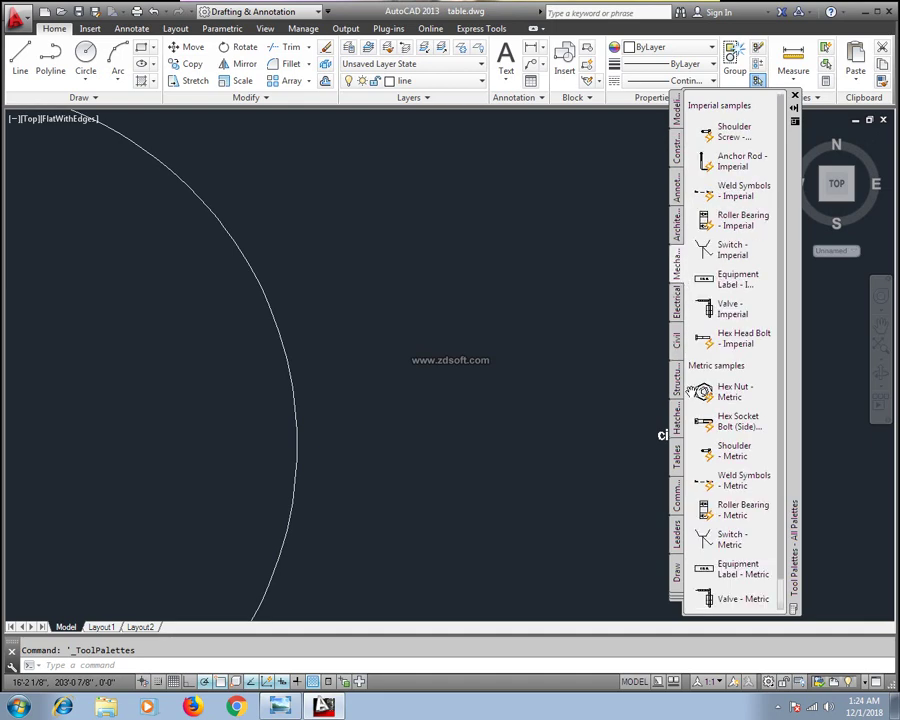
{"action": "left_click", "coordinate": [677, 537]}
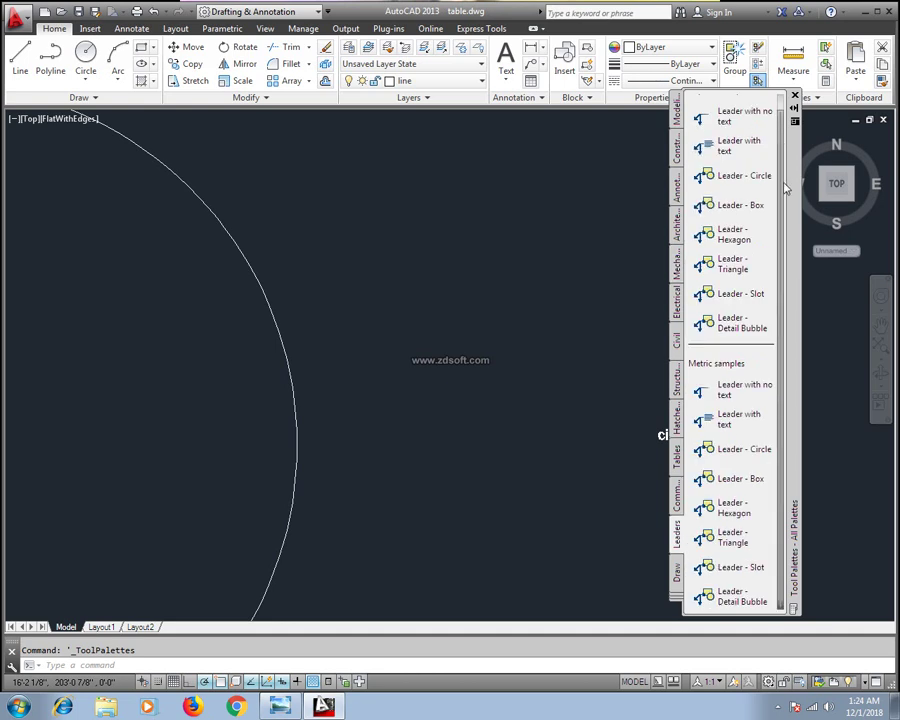
{"action": "scroll", "coordinate": [722, 146], "scroll_direction": "up", "scroll_amount": 1}
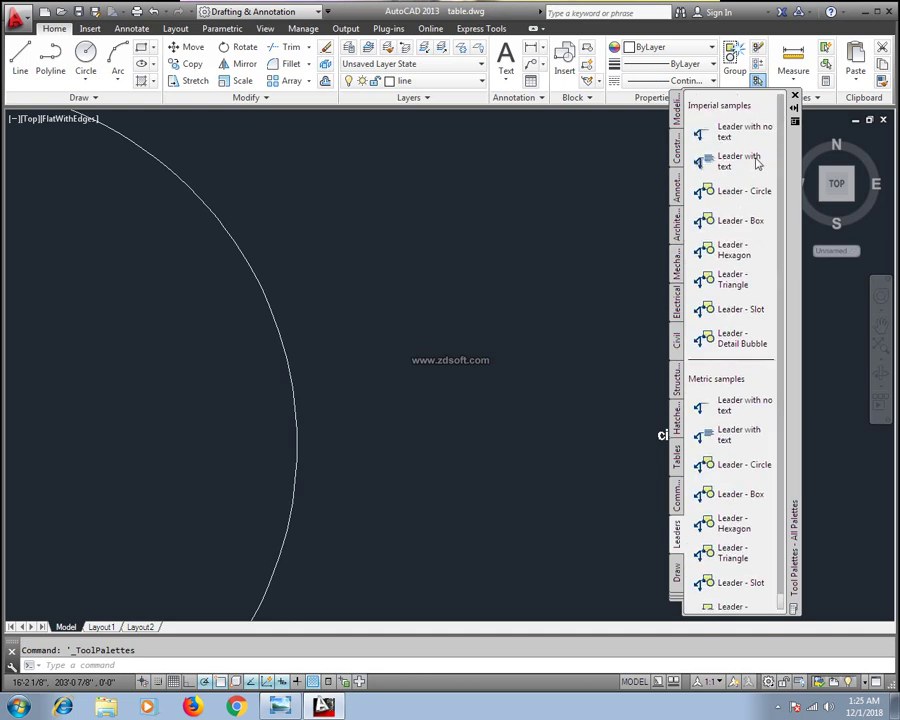
{"action": "left_click_drag", "start_coordinate": [728, 142], "coordinate": [727, 143]}
{"action": "left_click", "coordinate": [727, 143]}
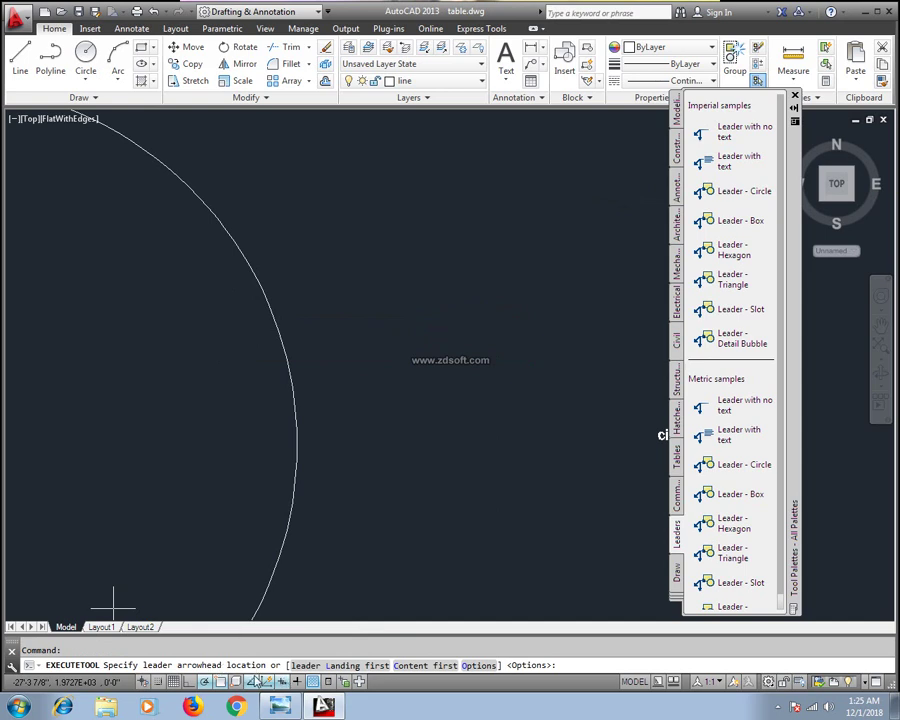
{"action": "left_click", "coordinate": [285, 352]}
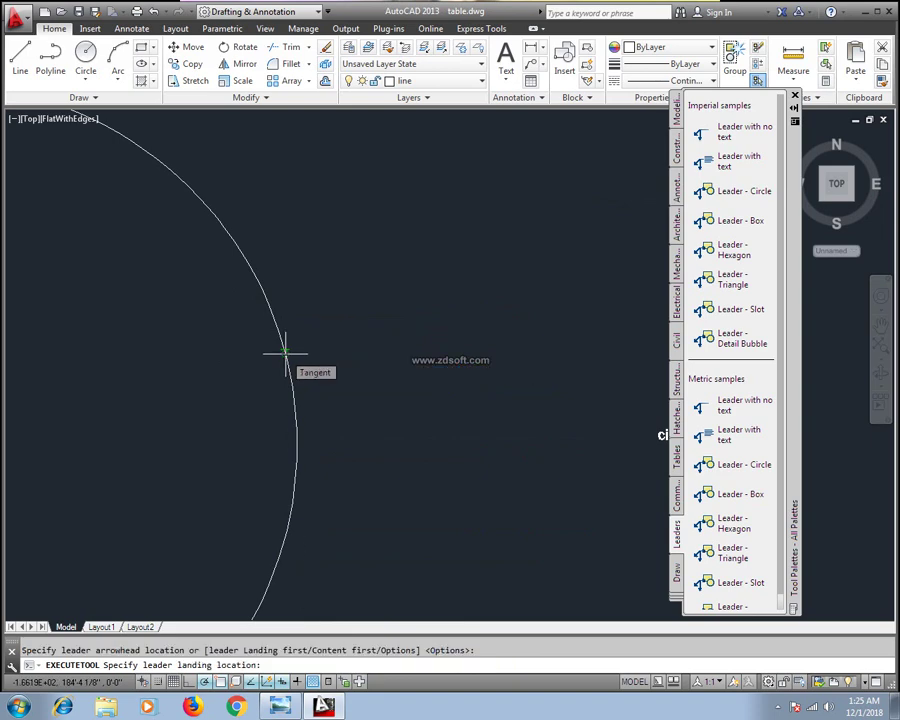
{"action": "left_click", "coordinate": [407, 353]}
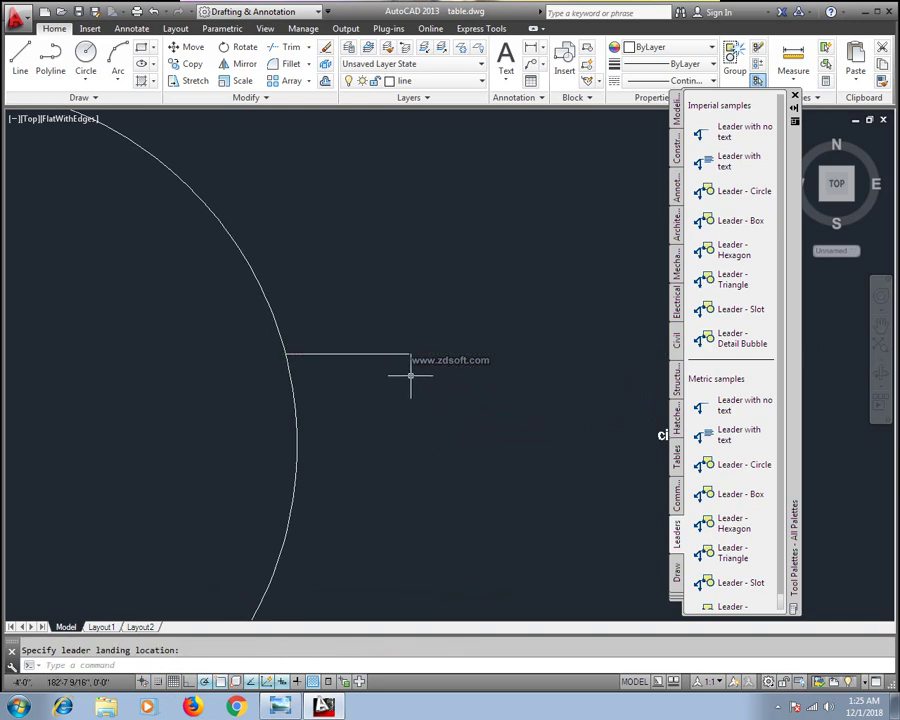
{"action": "scroll", "coordinate": [410, 370], "scroll_direction": "up", "scroll_amount": 2}
{"action": "scroll", "coordinate": [420, 330], "scroll_direction": "up", "scroll_amount": 2}
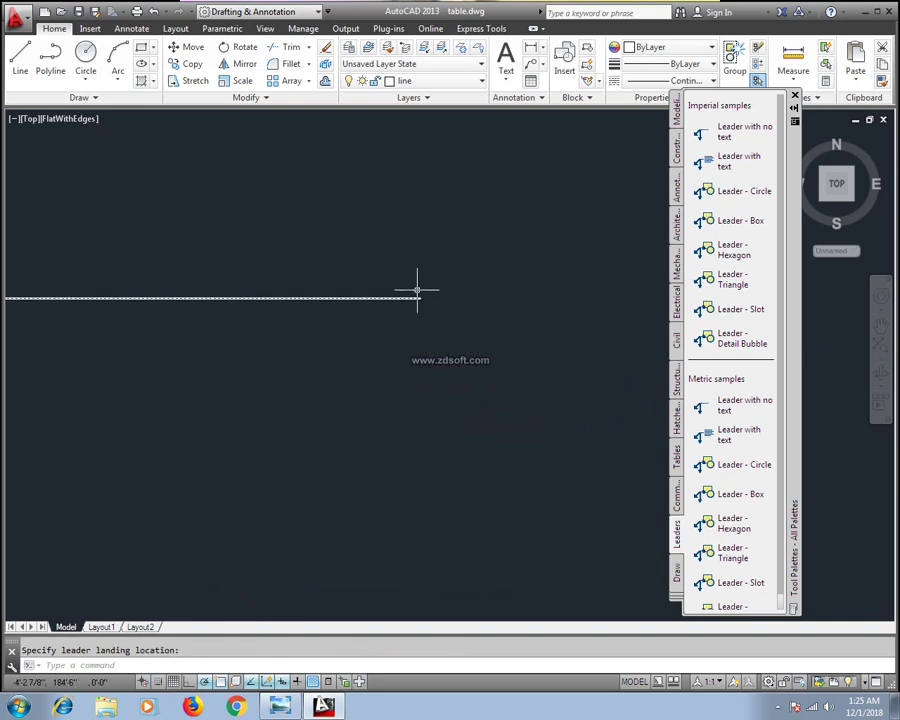
{"action": "scroll", "coordinate": [300, 320], "scroll_direction": "down", "scroll_amount": 2}
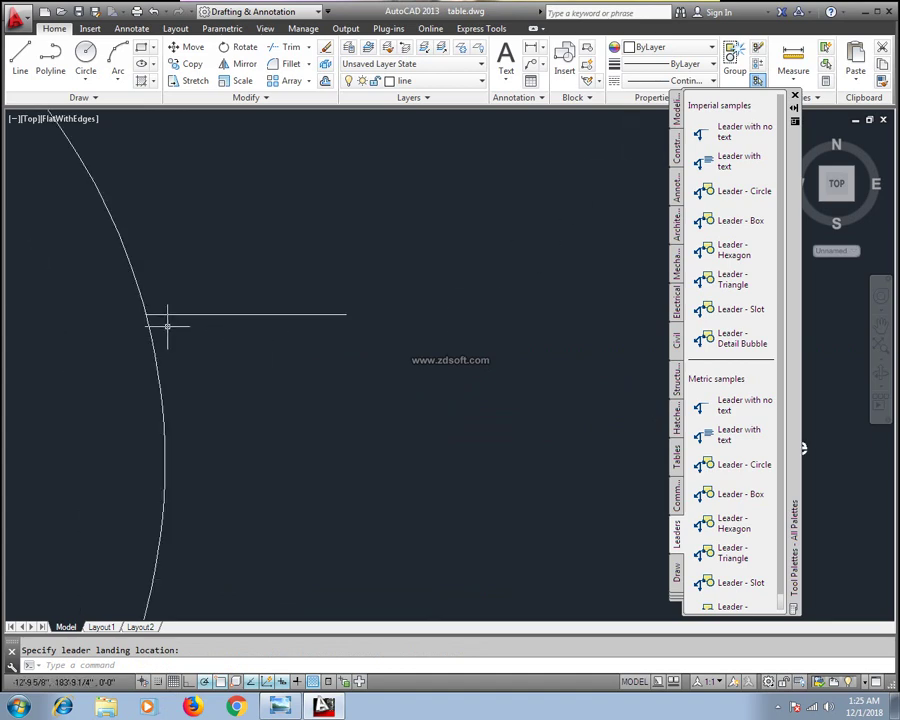
{"action": "scroll", "coordinate": [296, 304], "scroll_direction": "up", "scroll_amount": 1}
{"action": "left_click", "coordinate": [543, 260]}
{"action": "left_click", "coordinate": [502, 302]}
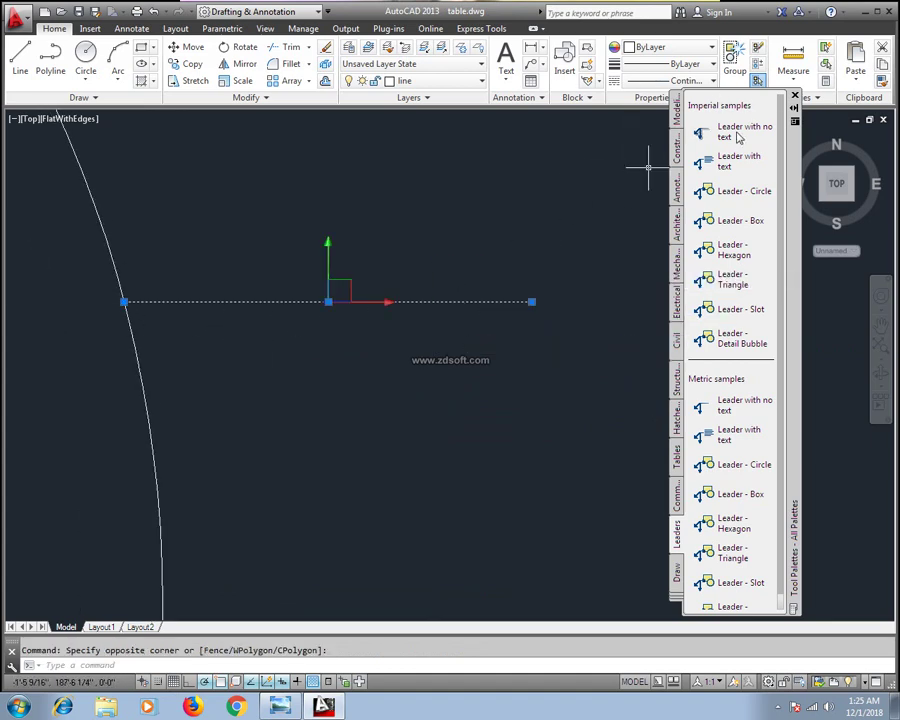
{"action": "key", "text": "Delete"}
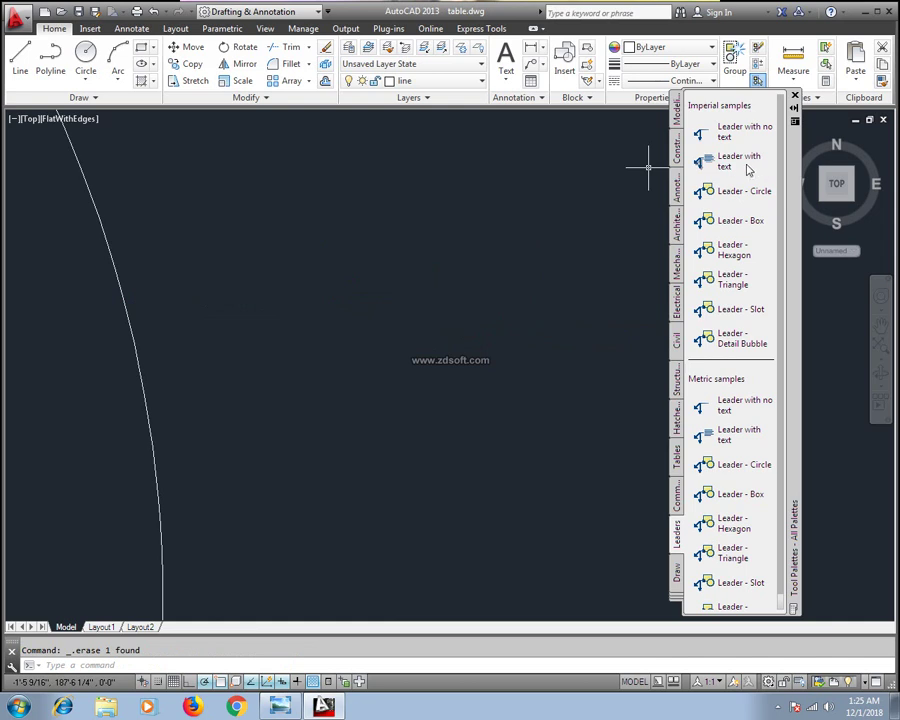
Step: Place a palette text leader from the circle with the text 'circle'
{"action": "left_click", "coordinate": [731, 165]}
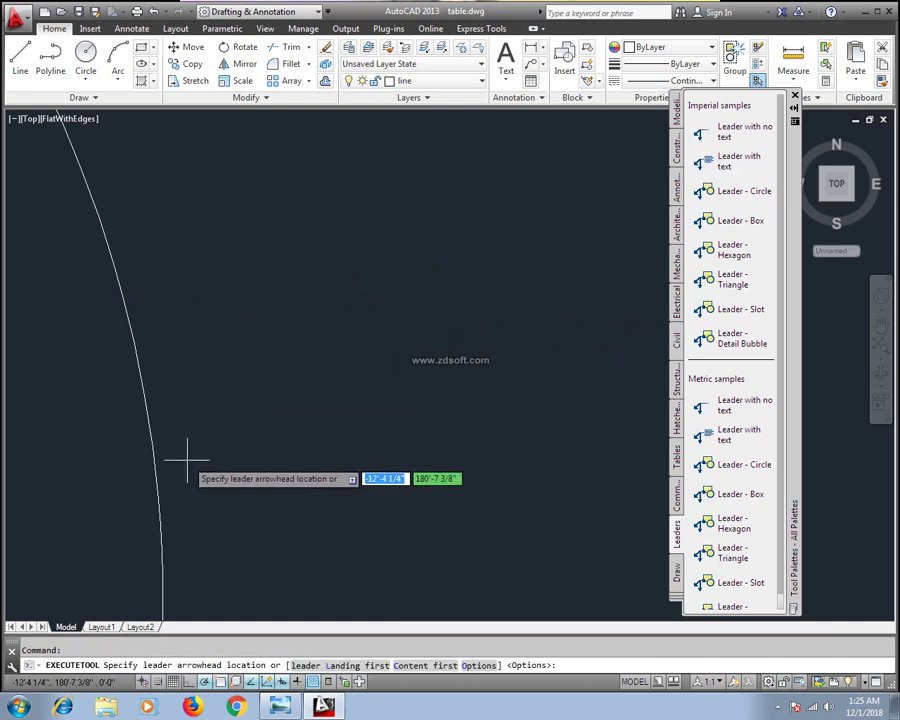
{"action": "left_click", "coordinate": [143, 389]}
{"action": "left_click", "coordinate": [320, 388]}
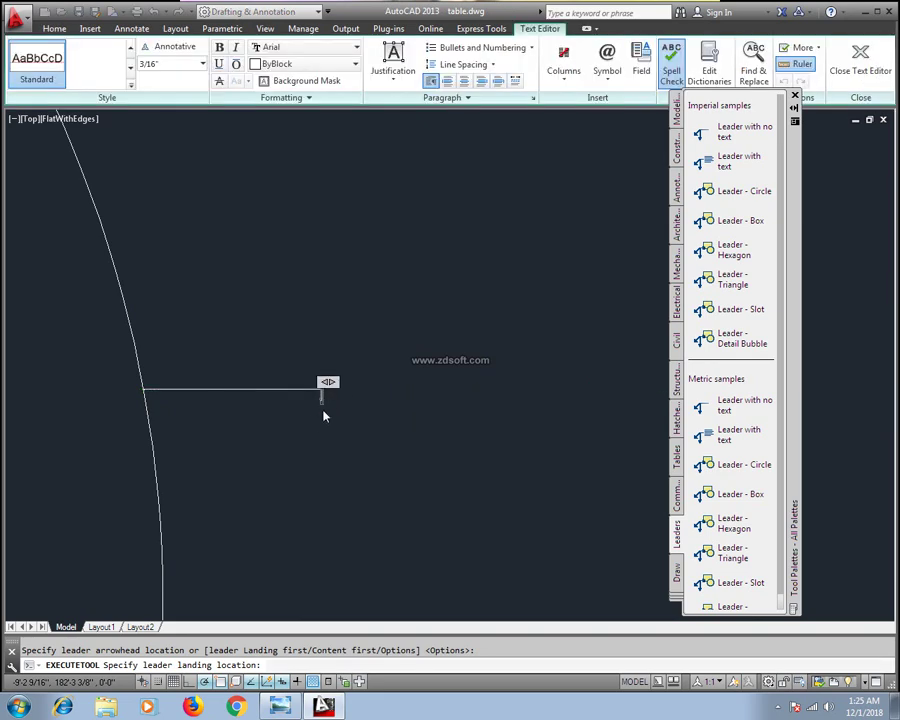
{"action": "type", "text": "Circle"}
{"action": "key", "text": "Return"}
Step: Make the 'circle' leader text bold at 10 high and close the text editor
{"action": "double_click", "coordinate": [350, 404]}
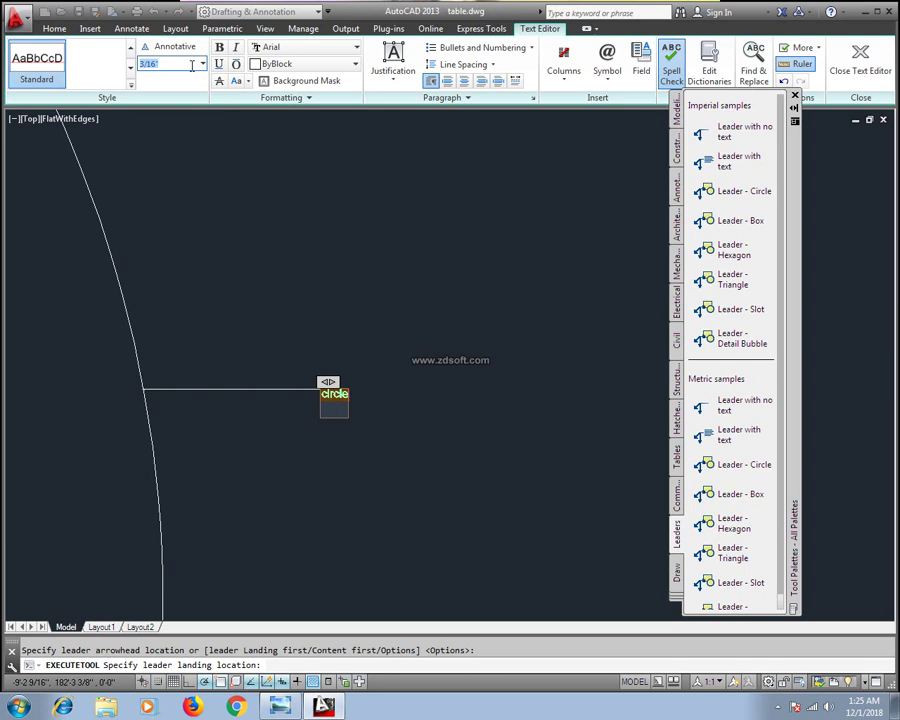
{"action": "type", "text": "10"}
{"action": "left_click", "coordinate": [219, 47]}
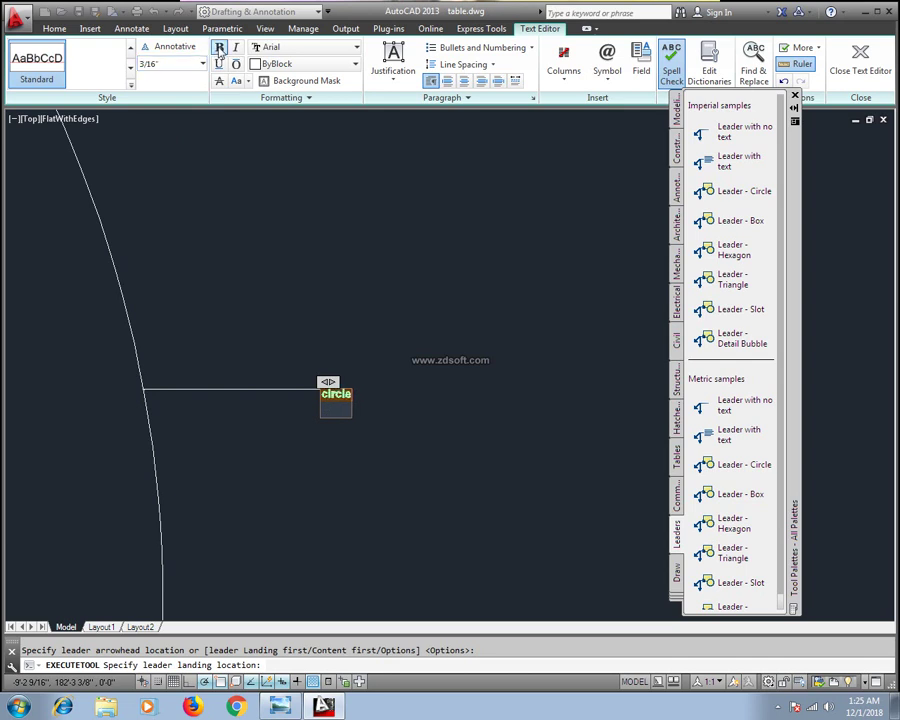
{"action": "left_click", "coordinate": [162, 66]}
{"action": "type", "text": "10"}
{"action": "key", "text": "Return"}
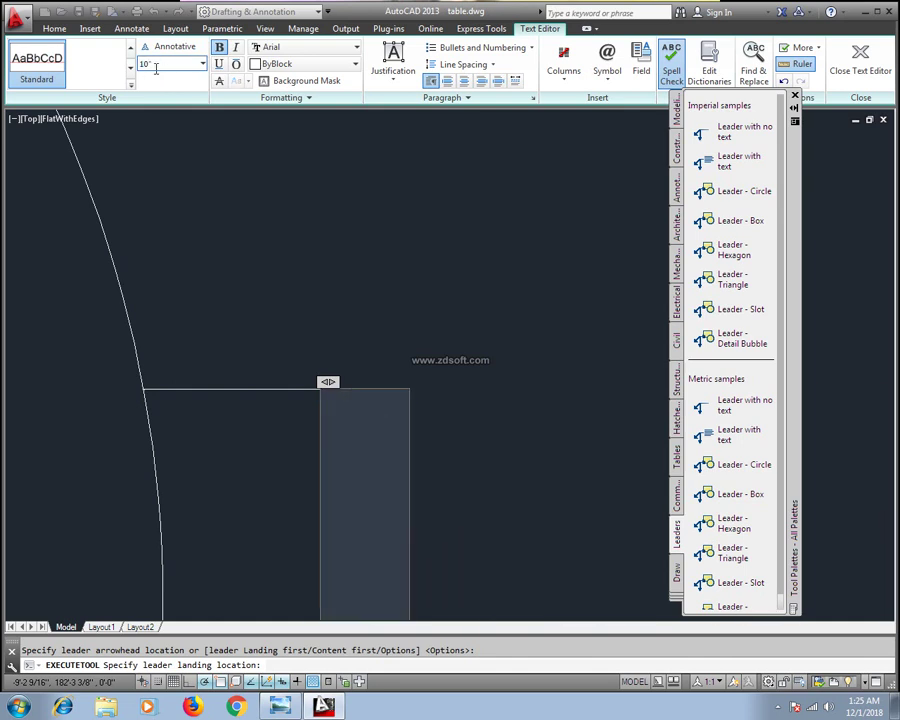
{"action": "scroll", "coordinate": [233, 297], "scroll_direction": "down", "scroll_amount": 2}
{"action": "scroll", "coordinate": [268, 343], "scroll_direction": "down", "scroll_amount": 2}
{"action": "scroll", "coordinate": [268, 343], "scroll_direction": "up", "scroll_amount": 2}
{"action": "scroll", "coordinate": [268, 343], "scroll_direction": "up", "scroll_amount": 4}
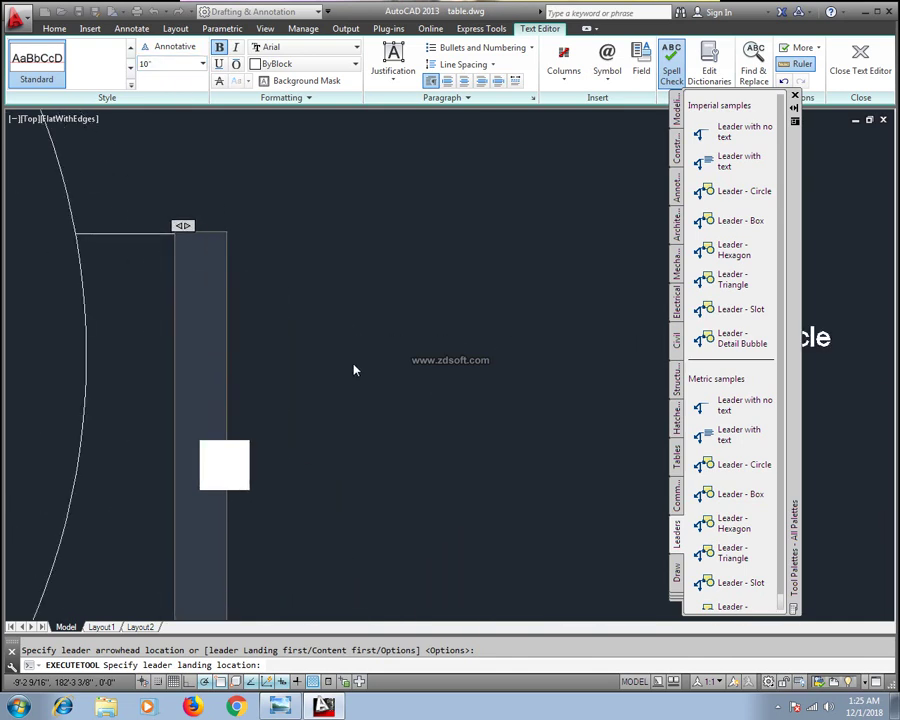
{"action": "scroll", "coordinate": [249, 396], "scroll_direction": "down", "scroll_amount": 1}
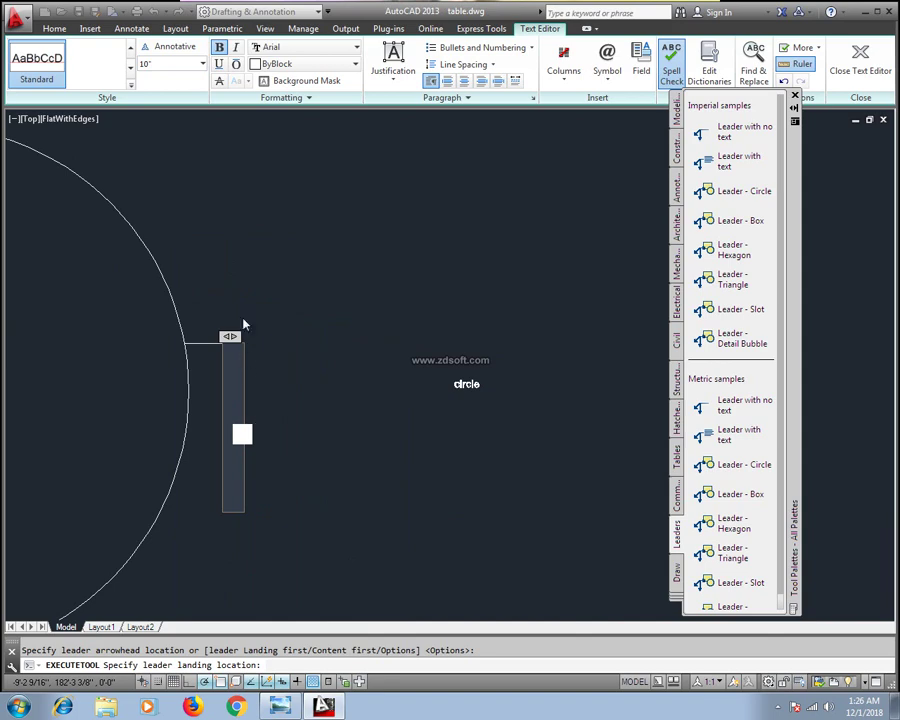
{"action": "scroll", "coordinate": [241, 390], "scroll_direction": "up", "scroll_amount": 3}
{"action": "type", "text": "circle"}
{"action": "scroll", "coordinate": [263, 378], "scroll_direction": "down", "scroll_amount": 3}
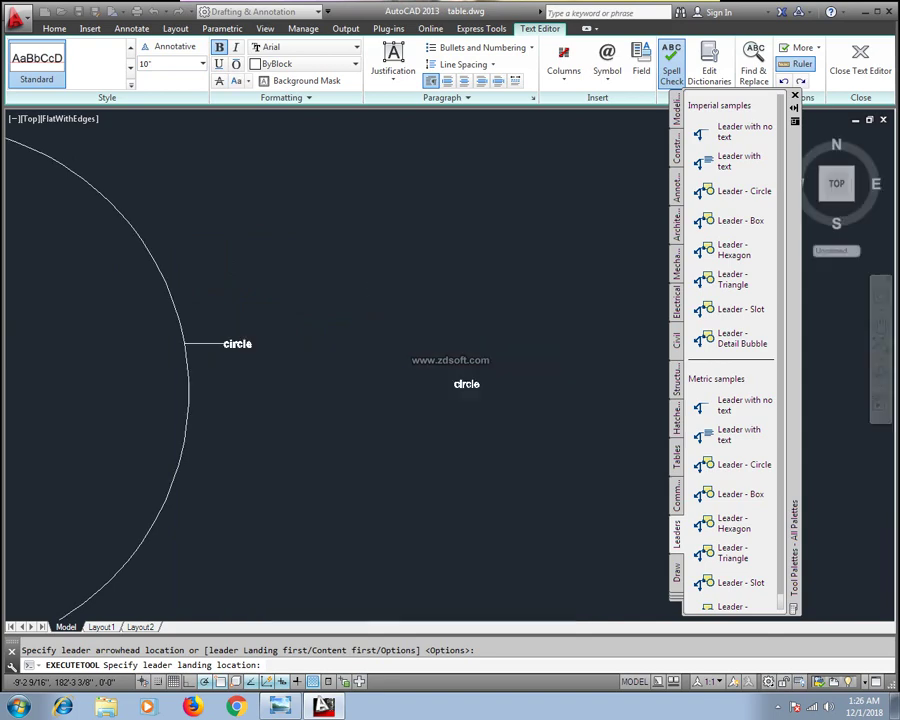
{"action": "left_click", "coordinate": [344, 326]}
Step: Crossing-select the 'circle' text leader and delete it
{"action": "scroll", "coordinate": [255, 345], "scroll_direction": "up", "scroll_amount": 3}
{"action": "middle_click_drag", "start_coordinate": [216, 360], "coordinate": [528, 352]}
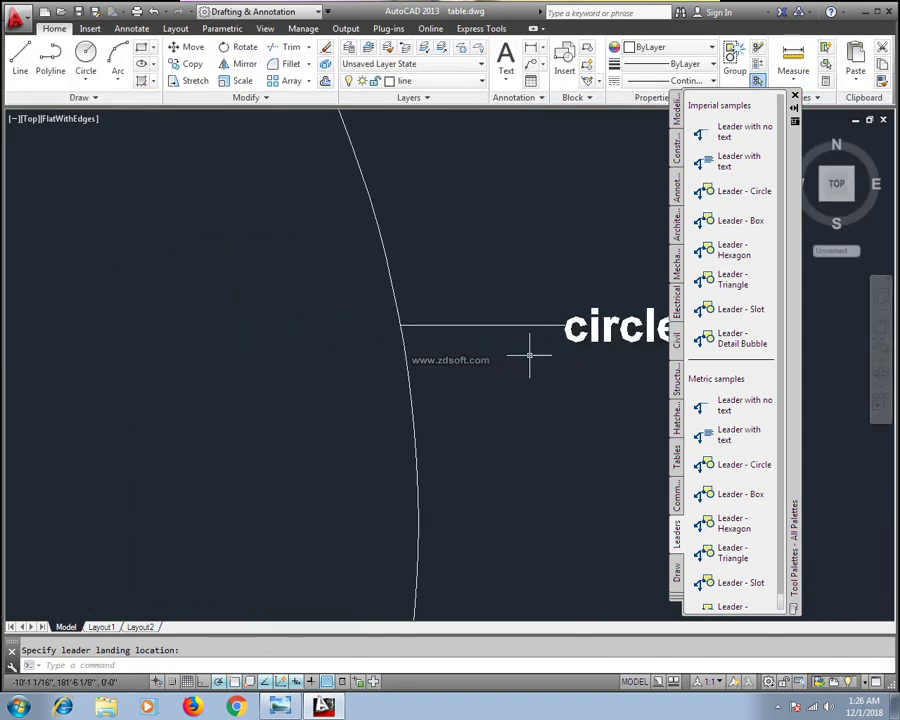
{"action": "scroll", "coordinate": [458, 352], "scroll_direction": "up", "scroll_amount": 3}
{"action": "scroll", "coordinate": [352, 294], "scroll_direction": "down", "scroll_amount": 6}
{"action": "left_click_drag", "start_coordinate": [522, 243], "coordinate": [382, 315]}
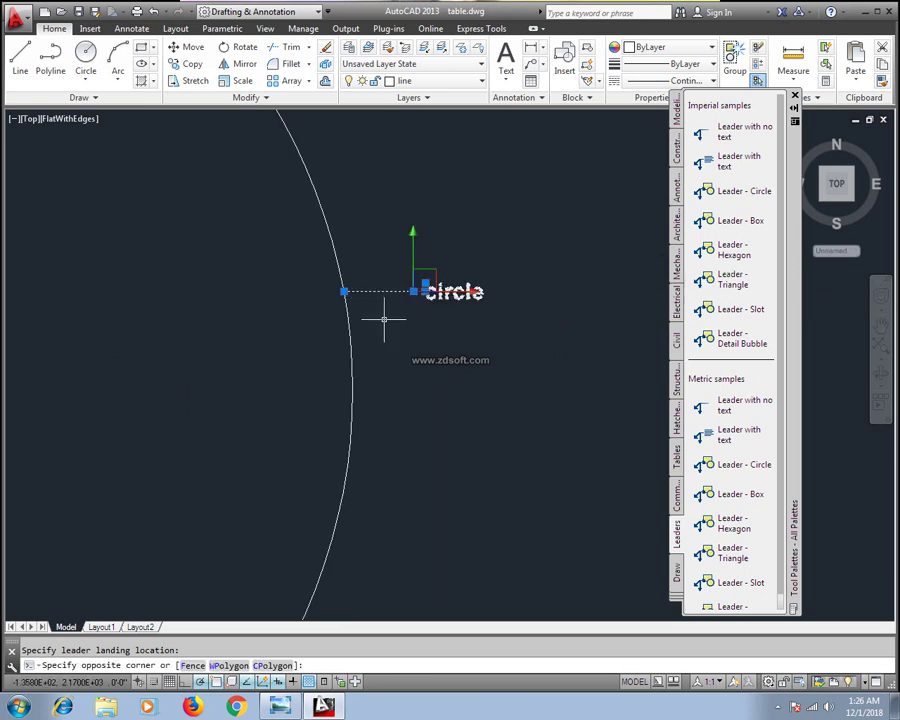
{"action": "key", "text": "Delete"}
Step: Place a text leader from the circle's edge to the right, labelled 'circle' at height 10
{"action": "left_click", "coordinate": [700, 195]}
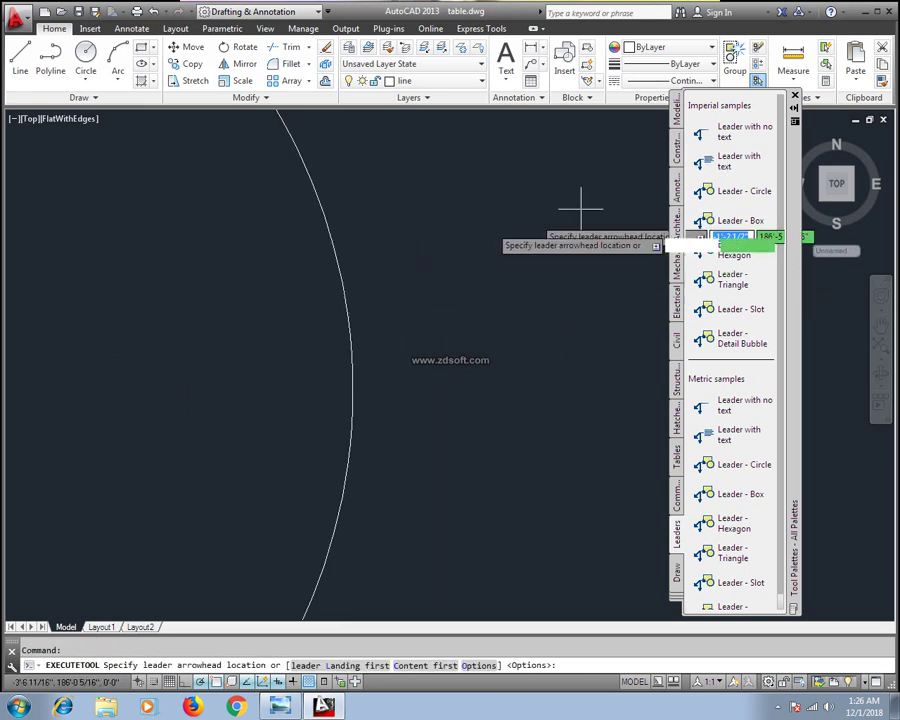
{"action": "left_click", "coordinate": [335, 250]}
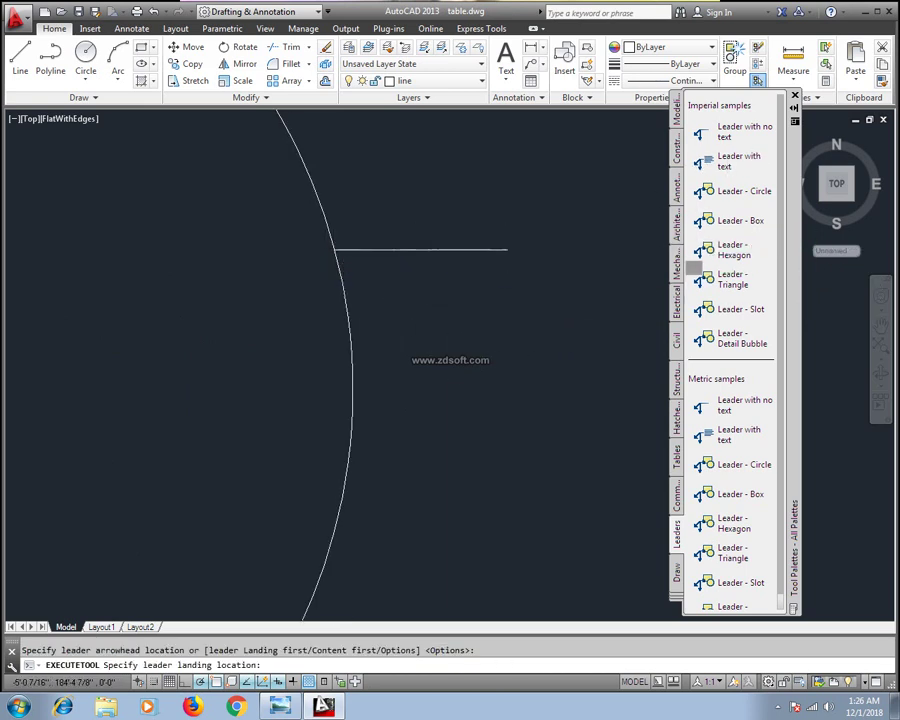
{"action": "left_click", "coordinate": [506, 250]}
{"action": "type", "text": "c"}
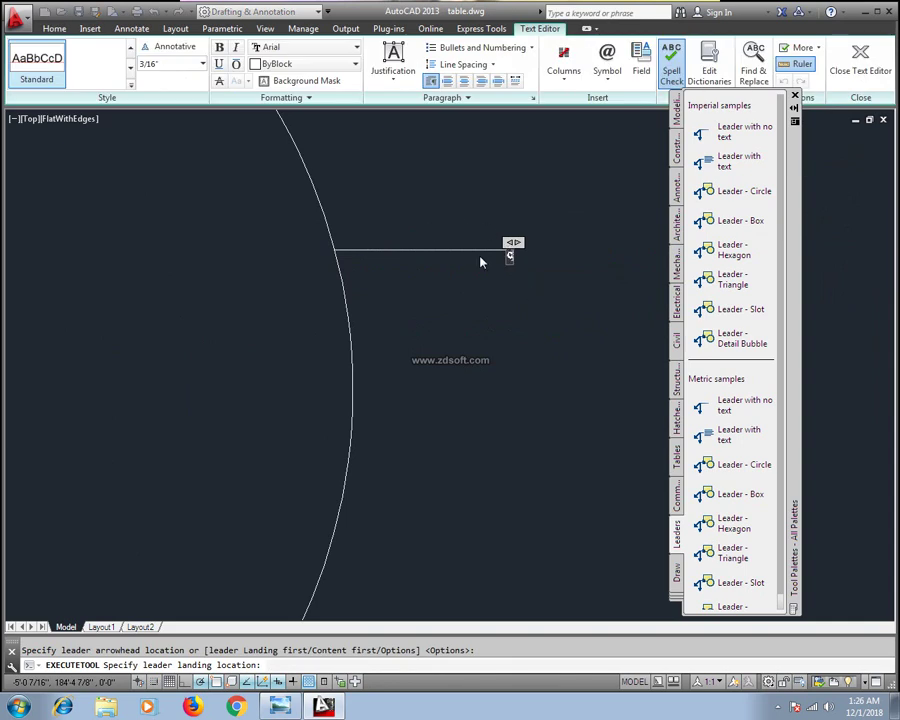
{"action": "type", "text": "ircle"}
{"action": "left_click", "coordinate": [155, 64]}
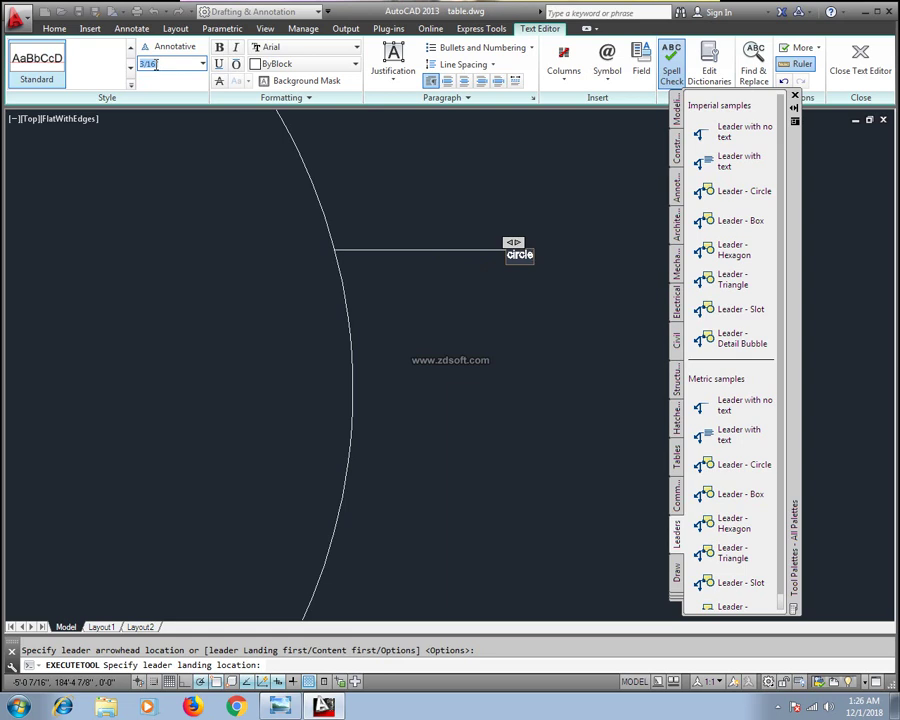
{"action": "type", "text": "10\""}
{"action": "key", "text": "Return"}
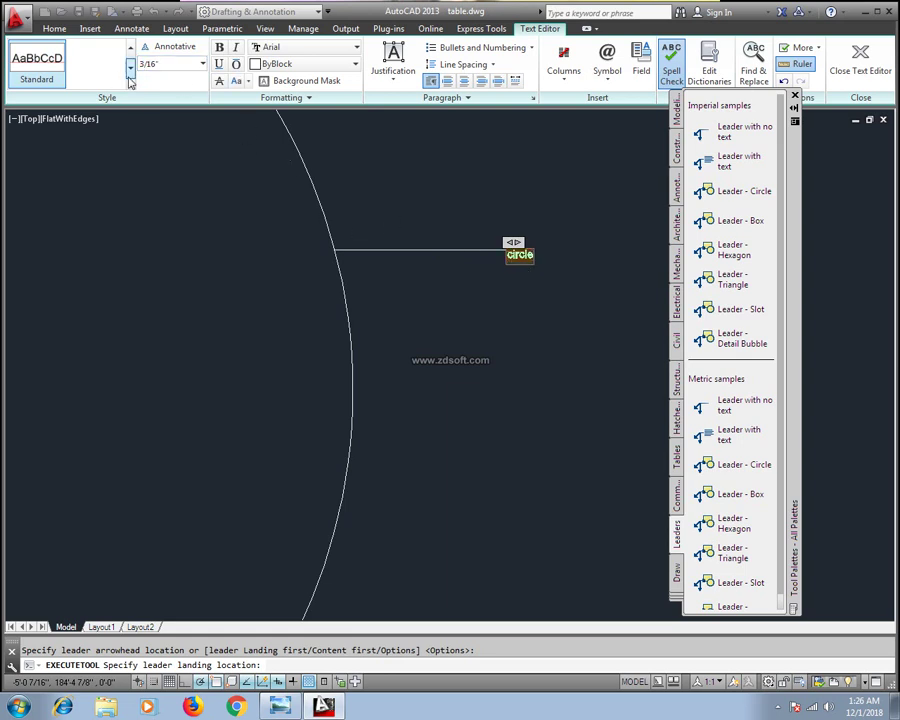
{"action": "key", "text": "ctrl+z"}
{"action": "type", "text": "10"}
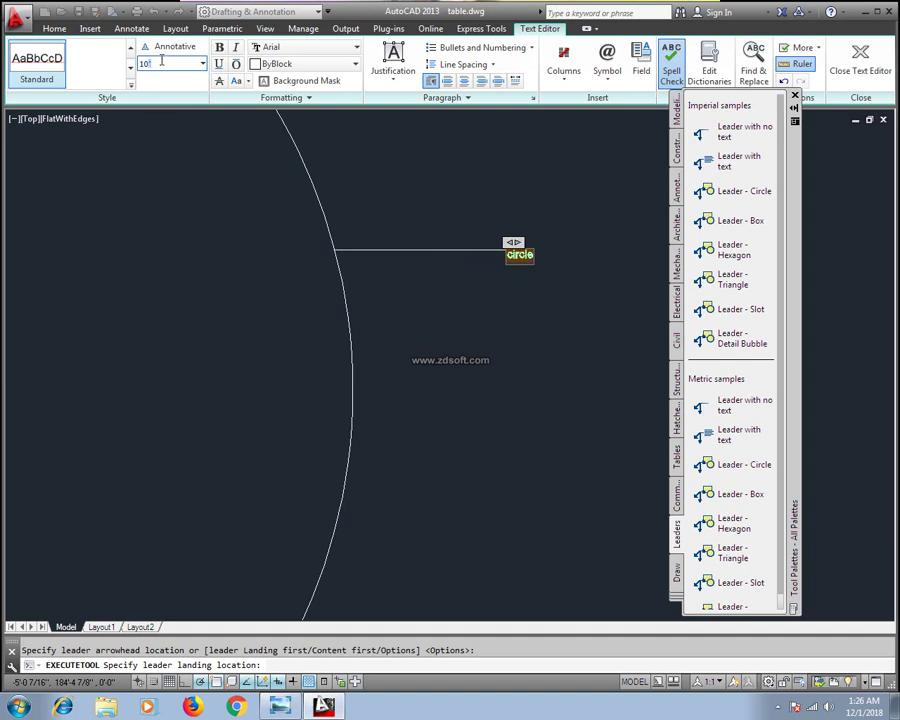
{"action": "key", "text": "Return"}
Step: Reopen and edit the leader text, then exit the editor and answer the save prompt
{"action": "scroll", "coordinate": [377, 307], "scroll_direction": "down", "scroll_amount": 2}
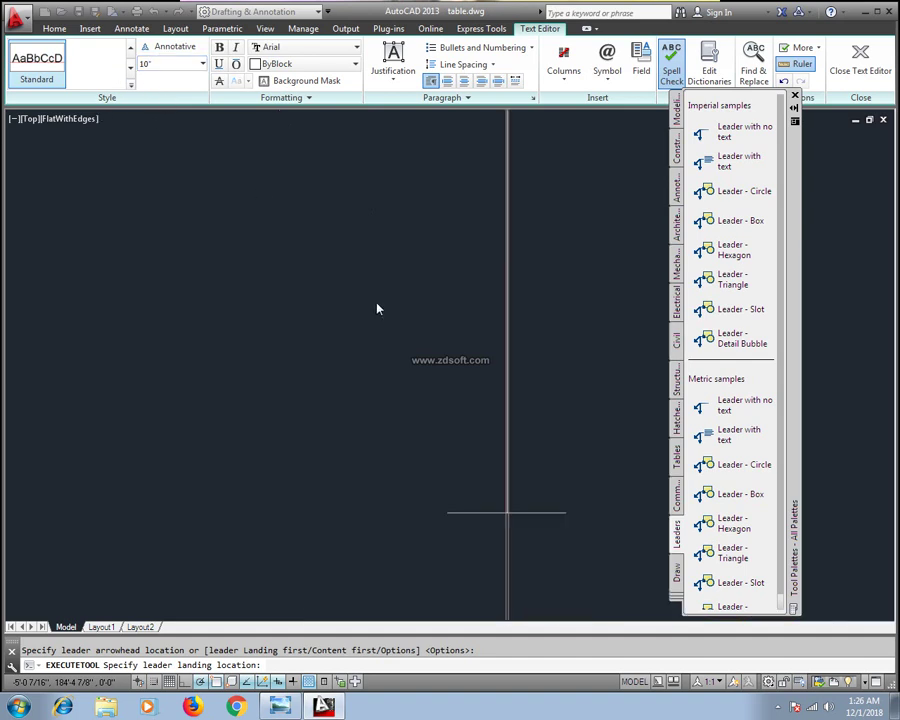
{"action": "scroll", "coordinate": [382, 305], "scroll_direction": "down", "scroll_amount": 2}
{"action": "scroll", "coordinate": [387, 304], "scroll_direction": "down", "scroll_amount": 2}
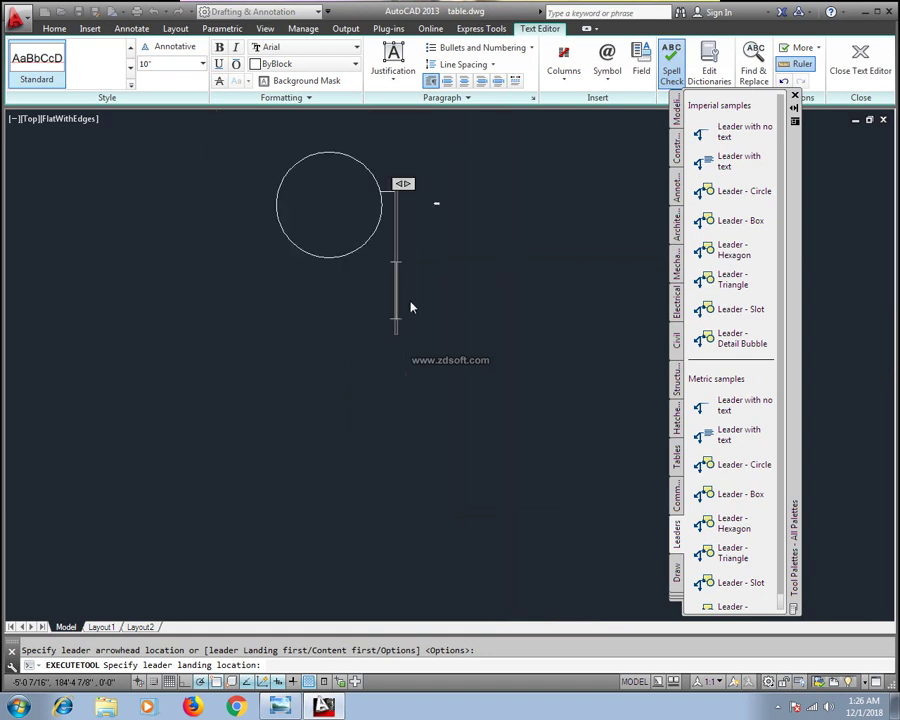
{"action": "double_click", "coordinate": [410, 305]}
{"action": "type", "text": "r"}
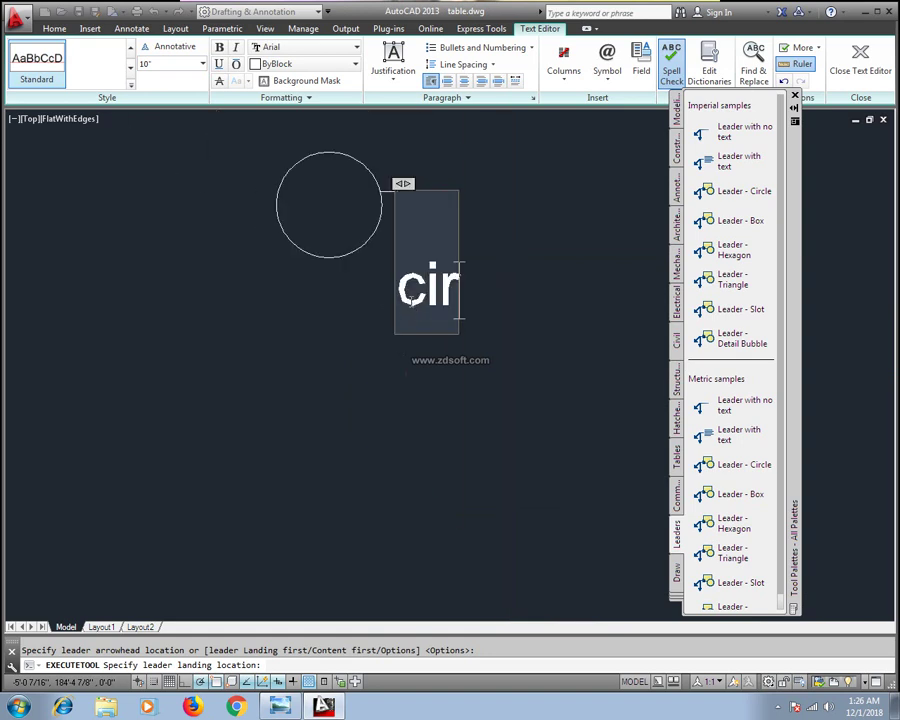
{"action": "type", "text": "cle"}
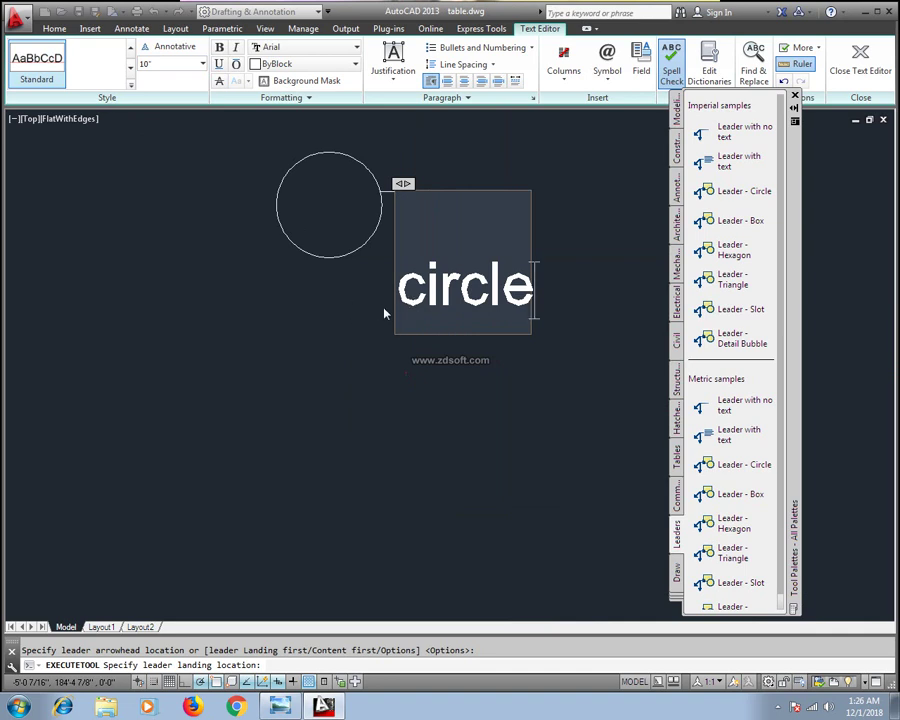
{"action": "key", "text": "Escape"}
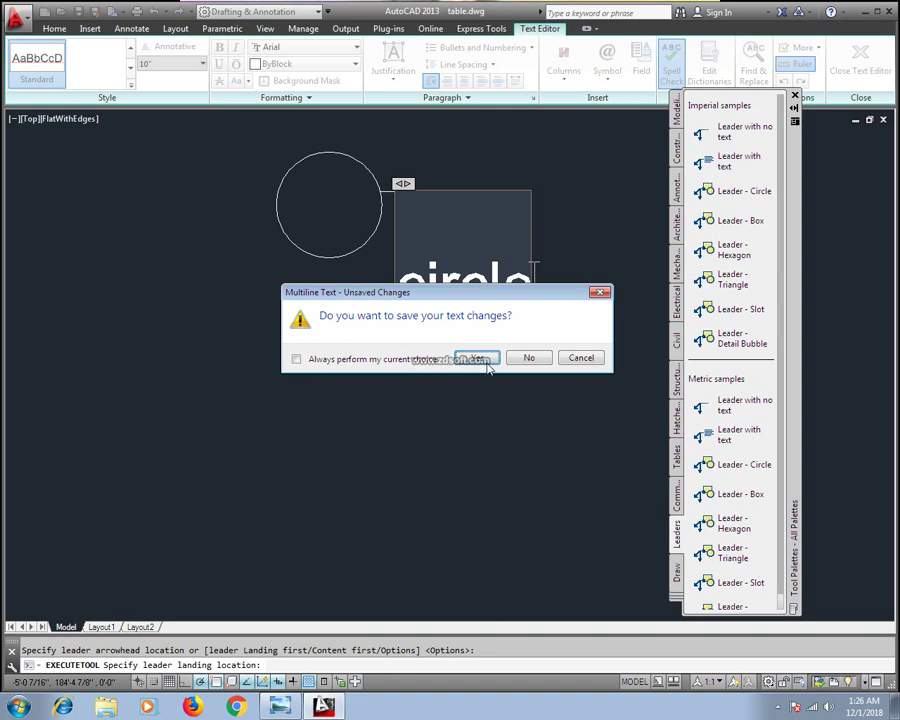
{"action": "left_click", "coordinate": [485, 360]}
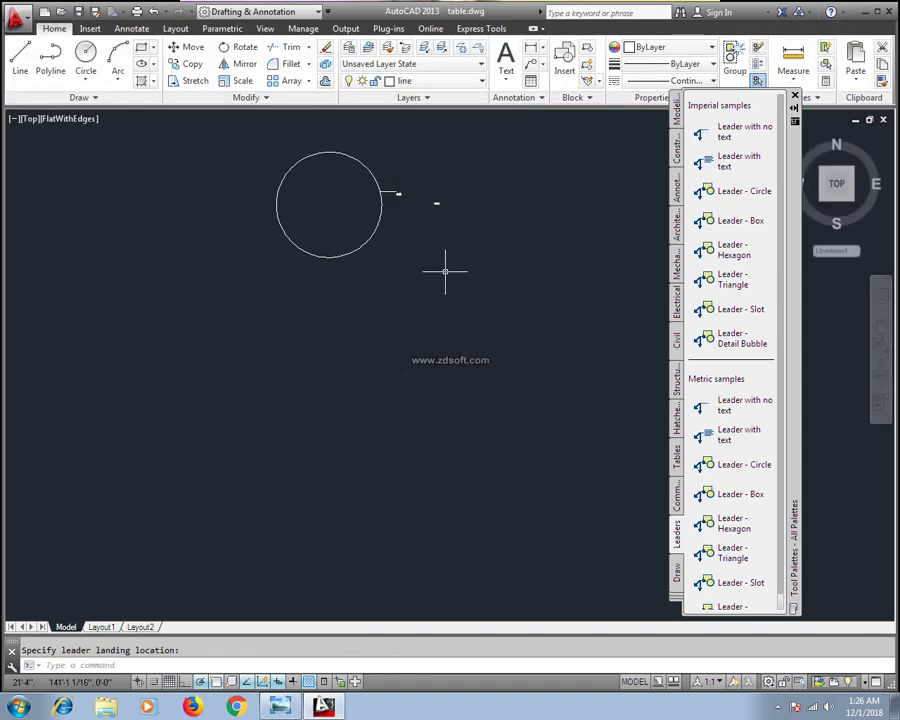
Step: Window-select and delete the leftover 'circle' leader, then pick Leader - Circle from the palette
{"action": "scroll", "coordinate": [442, 268], "scroll_direction": "up", "scroll_amount": 2}
{"action": "scroll", "coordinate": [455, 322], "scroll_direction": "up", "scroll_amount": 3}
{"action": "scroll", "coordinate": [455, 322], "scroll_direction": "up", "scroll_amount": 5}
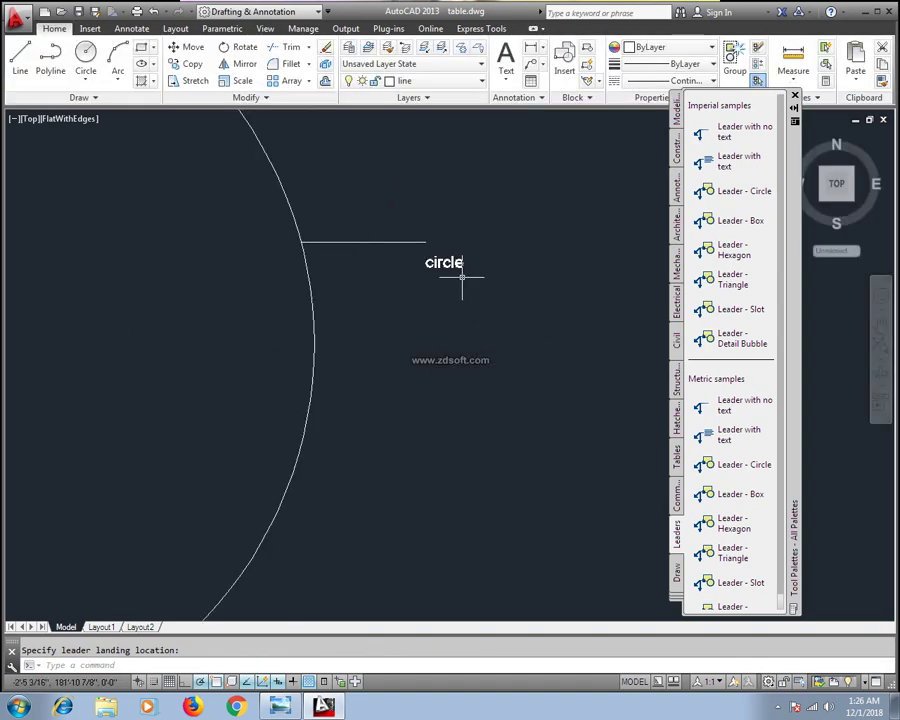
{"action": "scroll", "coordinate": [531, 221], "scroll_direction": "down", "scroll_amount": 4}
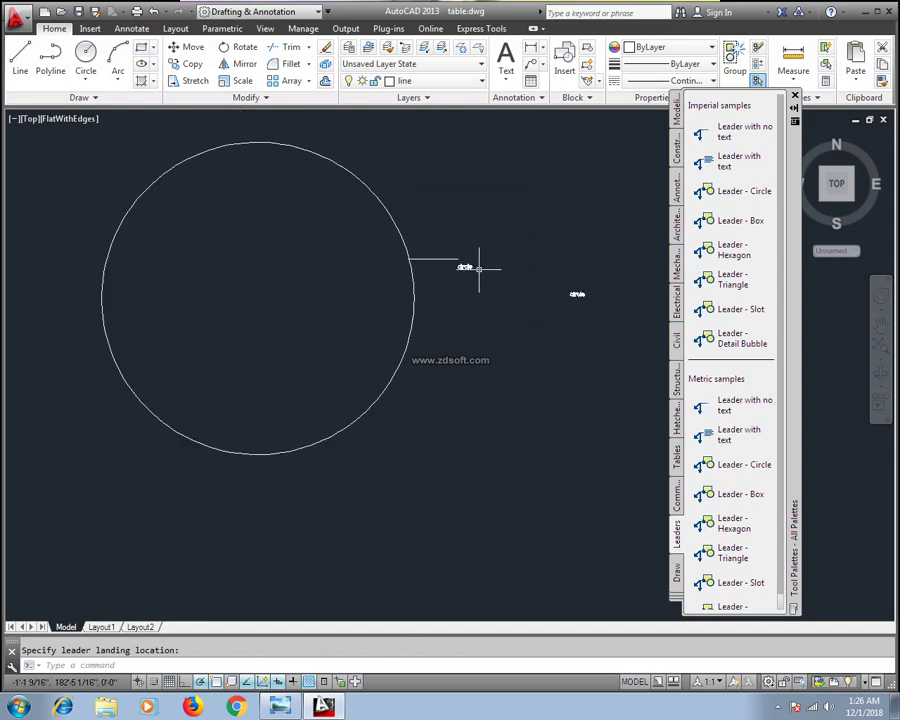
{"action": "left_click", "coordinate": [618, 250]}
{"action": "left_click", "coordinate": [442, 297]}
{"action": "key", "text": "Delete"}
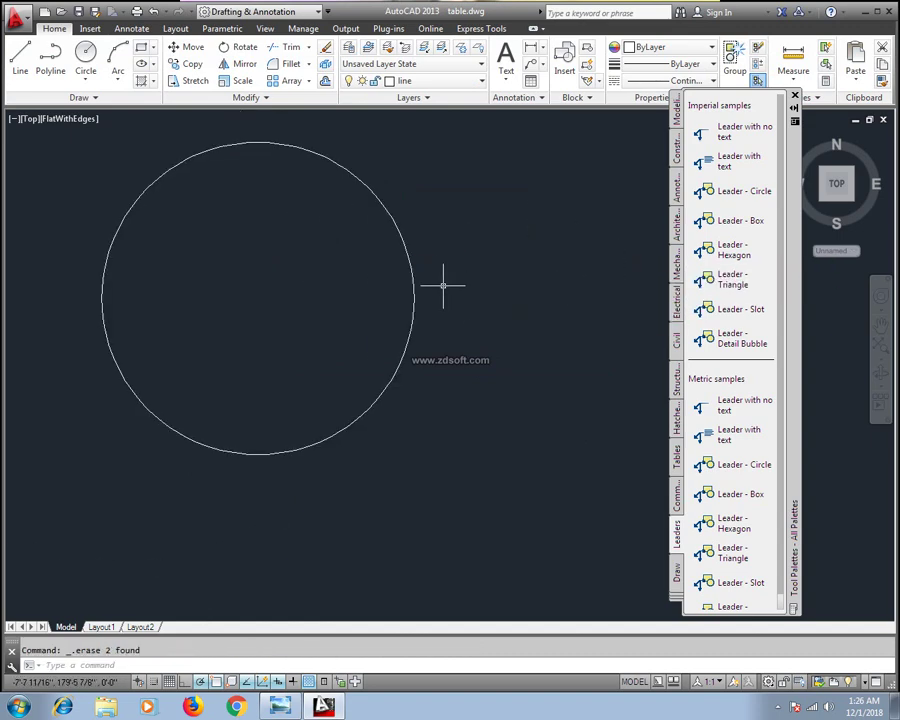
{"action": "middle_click_drag", "start_coordinate": [440, 282], "coordinate": [440, 319]}
{"action": "key", "text": "Escape"}
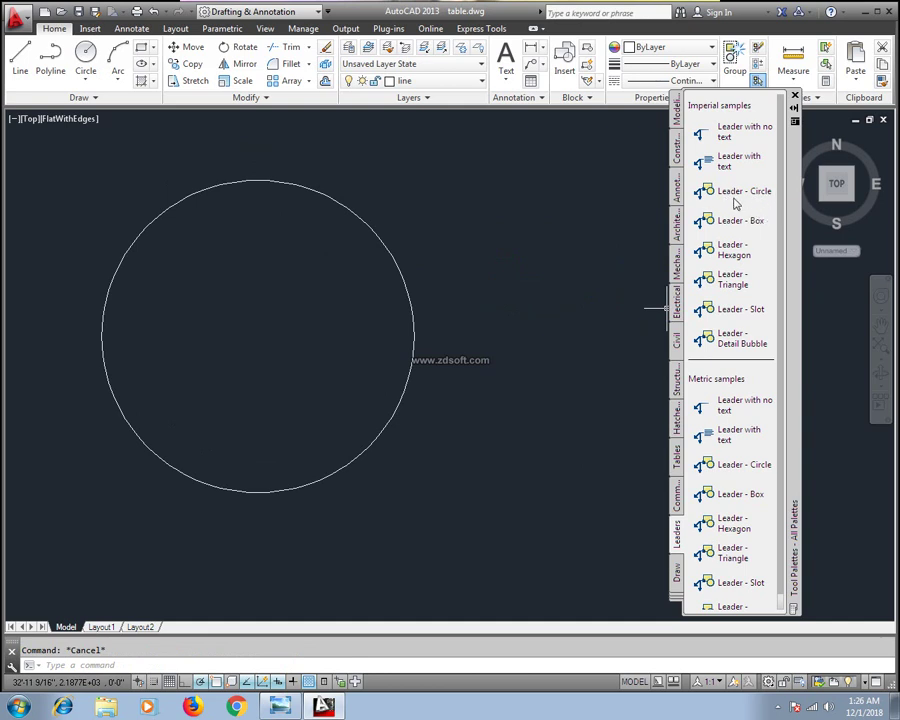
{"action": "left_click", "coordinate": [733, 194]}
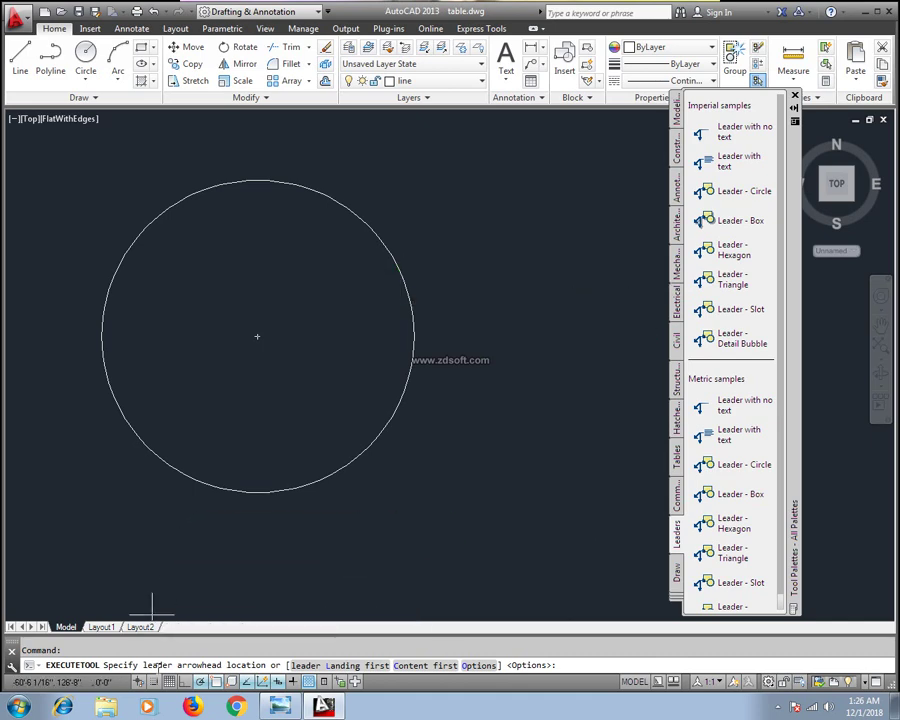
Step: Place a circle tag leader numbered 15 from the circle's top edge and inspect the bubble
{"action": "left_click", "coordinate": [282, 181]}
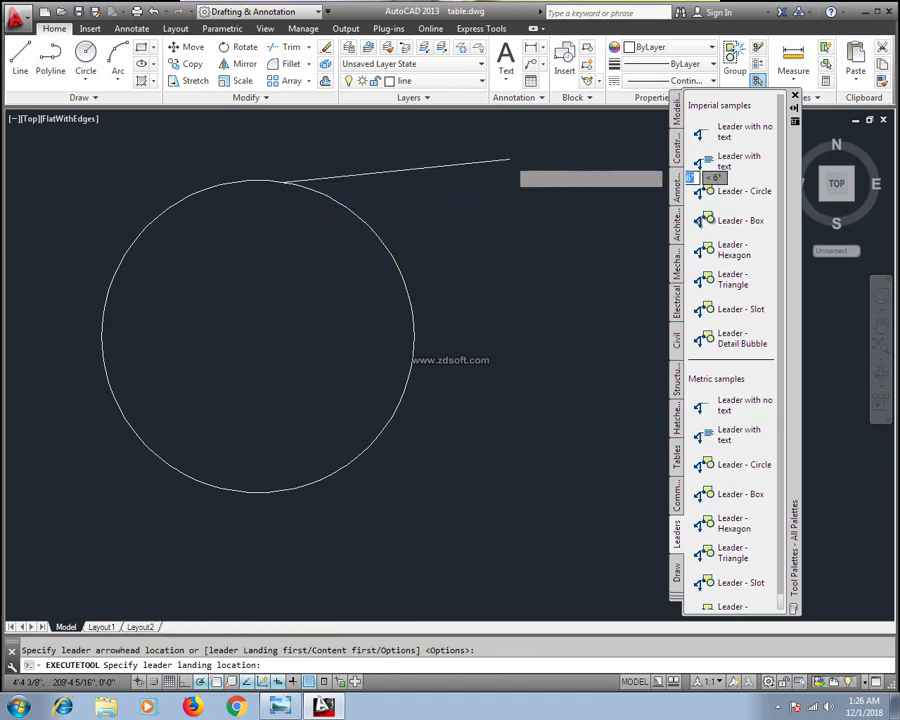
{"action": "left_click", "coordinate": [510, 159]}
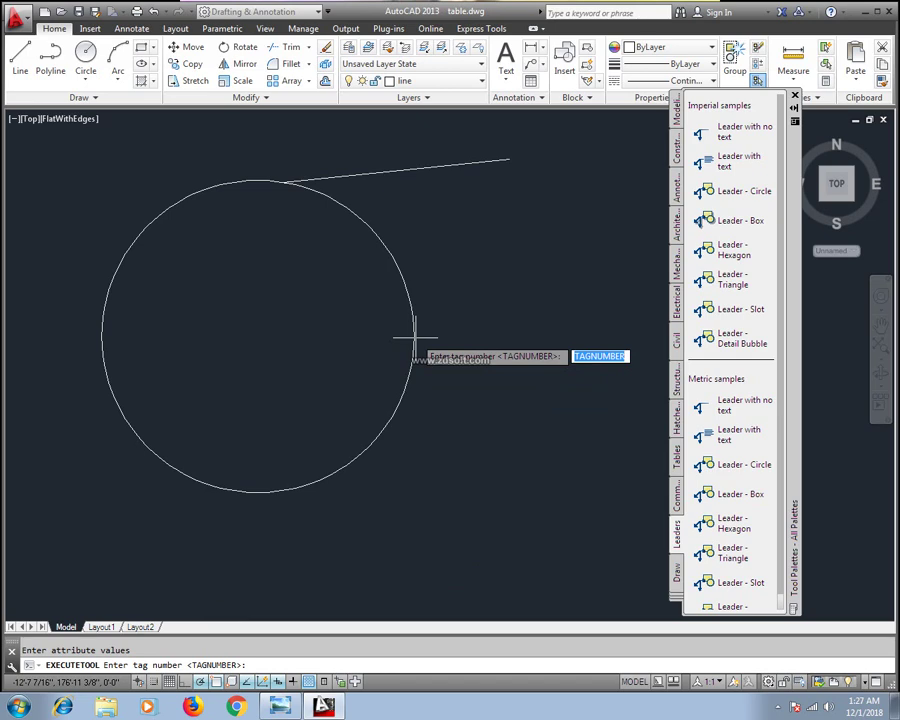
{"action": "type", "text": "15"}
{"action": "key", "text": "Return"}
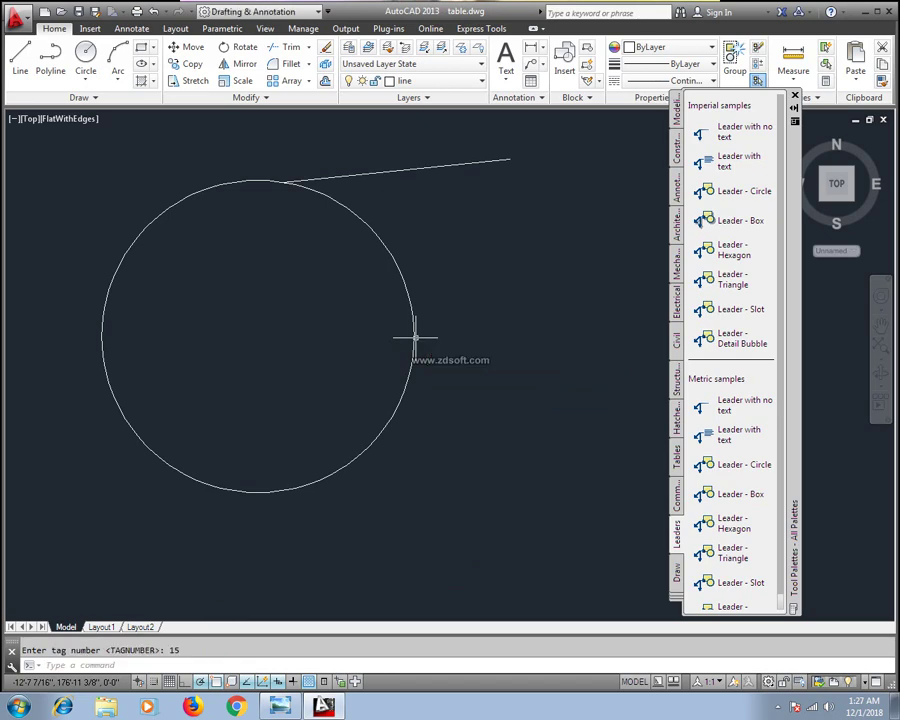
{"action": "middle_click_drag", "start_coordinate": [468, 176], "coordinate": [412, 290]}
{"action": "scroll", "coordinate": [412, 290], "scroll_direction": "up", "scroll_amount": 3}
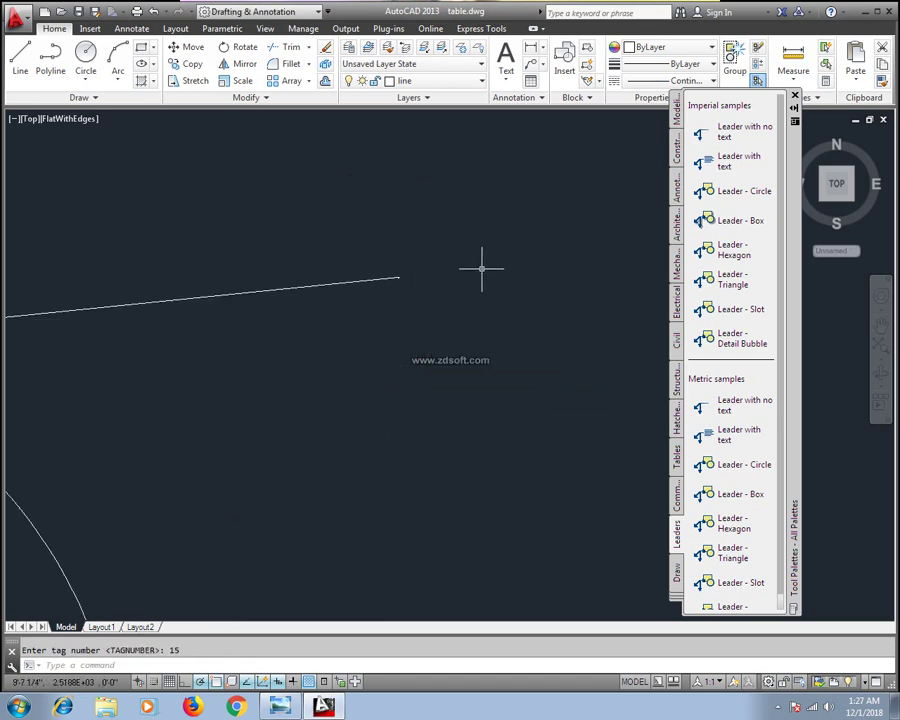
{"action": "mouse_move", "coordinate": [478, 264]}
{"action": "middle_mouse_down"}
{"action": "mouse_move", "coordinate": [365, 297]}
{"action": "mouse_move", "coordinate": [542, 318]}
{"action": "middle_mouse_up"}
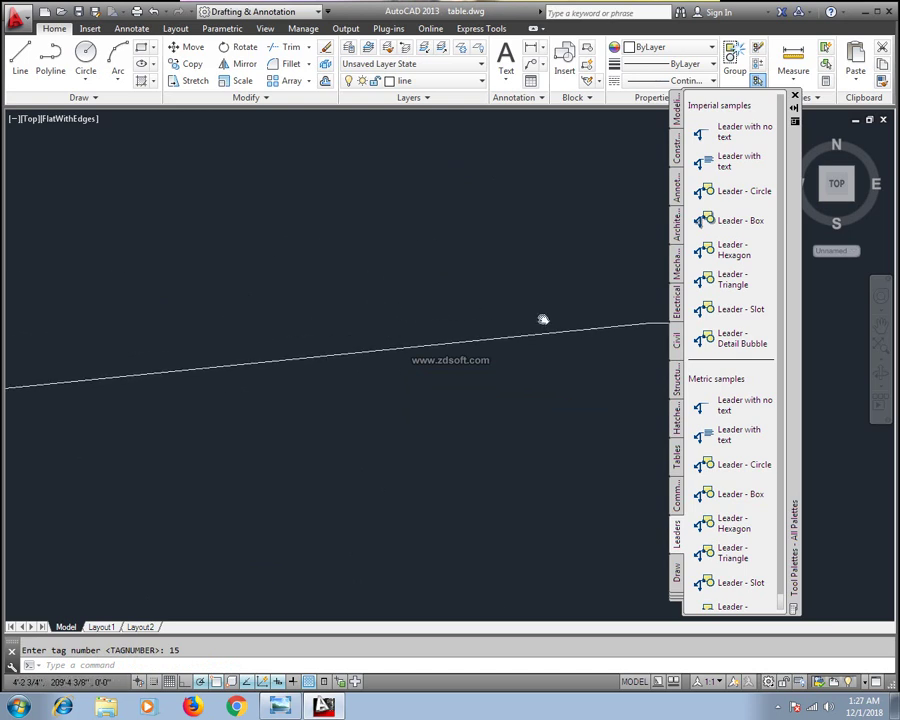
{"action": "scroll", "coordinate": [270, 312], "scroll_direction": "down", "scroll_amount": 3}
Step: Window-select the tag leader line and delete it
{"action": "scroll", "coordinate": [230, 330], "scroll_direction": "up", "scroll_amount": 4}
{"action": "scroll", "coordinate": [287, 256], "scroll_direction": "up", "scroll_amount": 4}
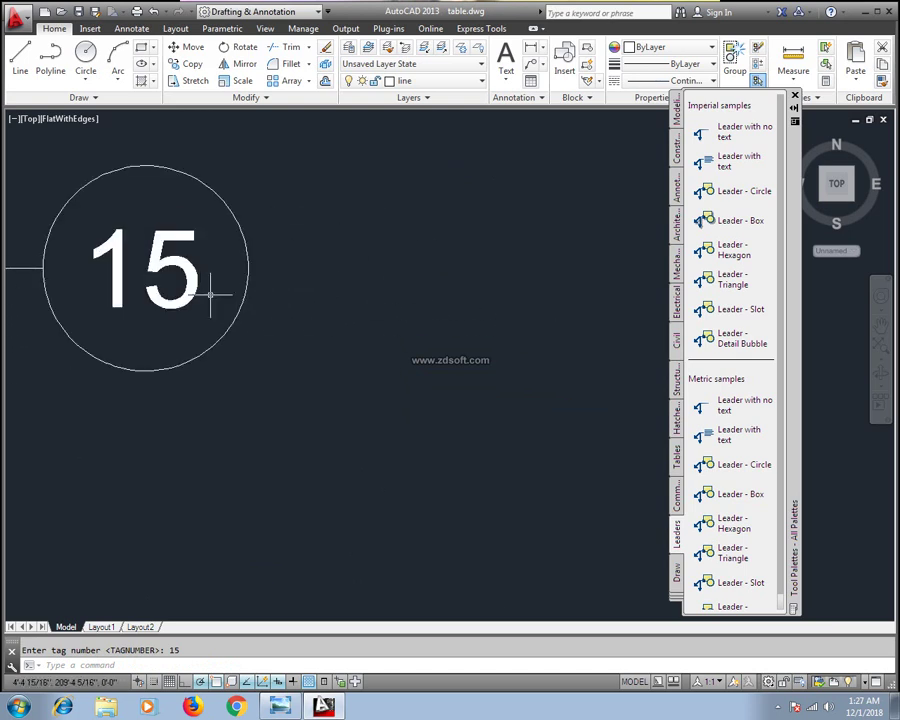
{"action": "scroll", "coordinate": [170, 262], "scroll_direction": "down", "scroll_amount": 2}
{"action": "scroll", "coordinate": [170, 263], "scroll_direction": "down", "scroll_amount": 5}
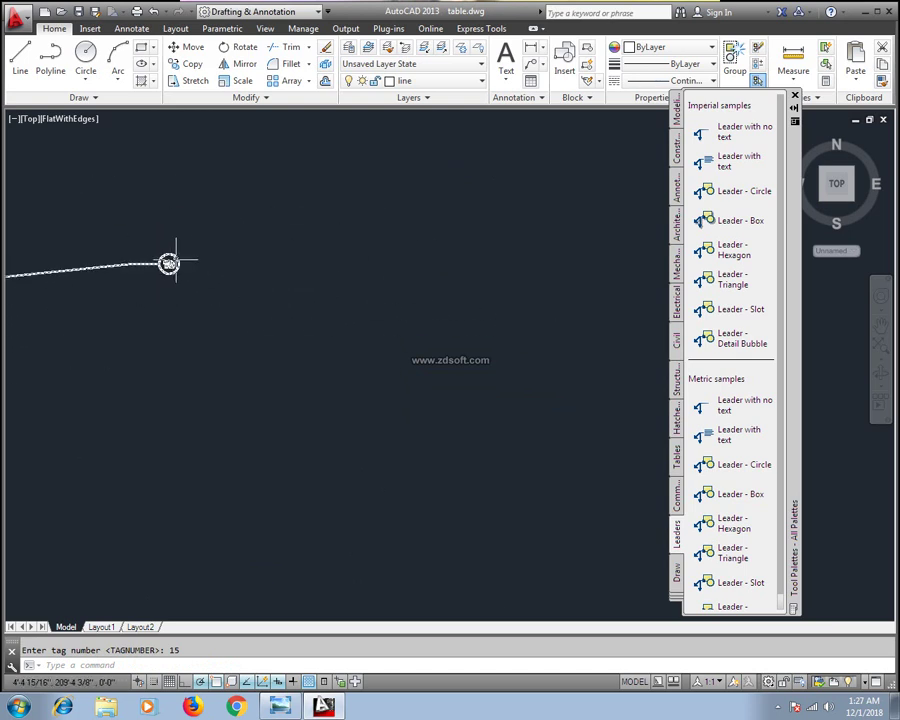
{"action": "scroll", "coordinate": [214, 296], "scroll_direction": "up", "scroll_amount": 3}
{"action": "scroll", "coordinate": [73, 222], "scroll_direction": "down", "scroll_amount": 3}
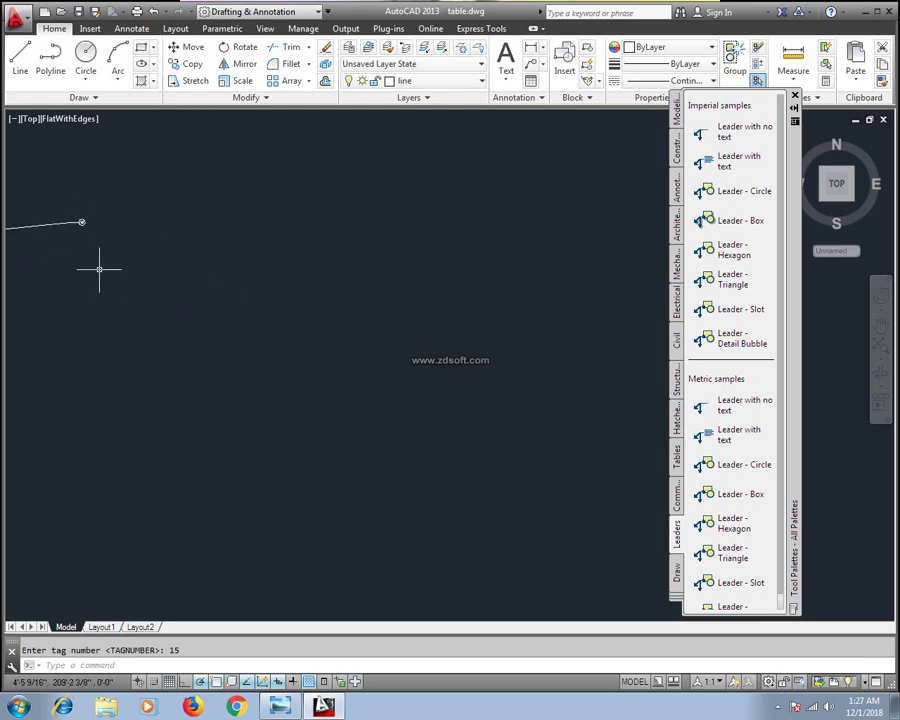
{"action": "mouse_move", "coordinate": [98, 266]}
{"action": "middle_mouse_down"}
{"action": "mouse_move", "coordinate": [296, 266]}
{"action": "mouse_move", "coordinate": [133, 360]}
{"action": "mouse_move", "coordinate": [396, 306]}
{"action": "middle_mouse_up"}
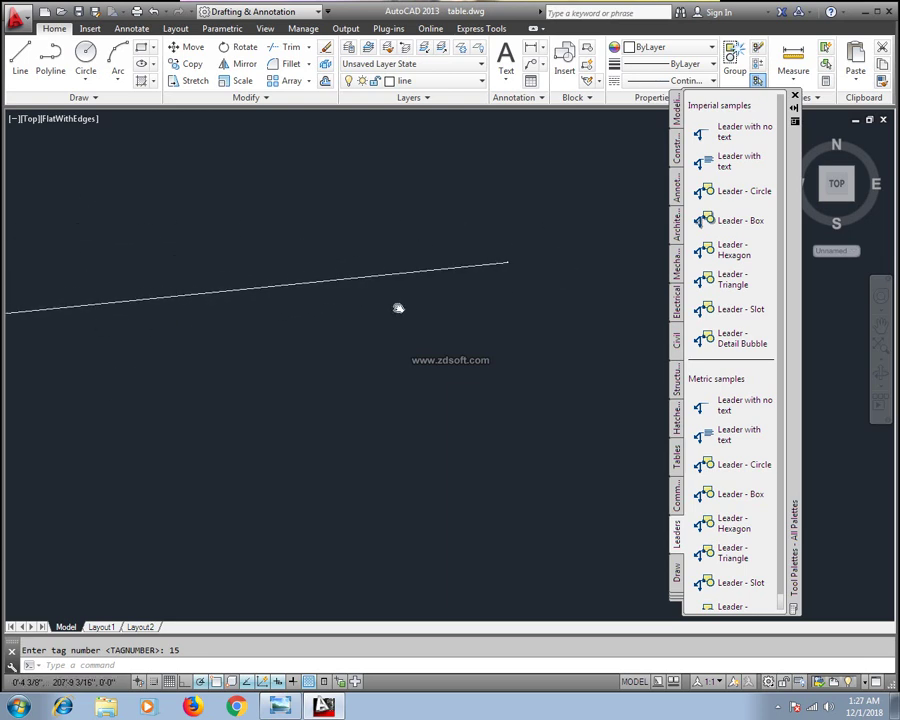
{"action": "scroll", "coordinate": [176, 340], "scroll_direction": "down", "scroll_amount": 3}
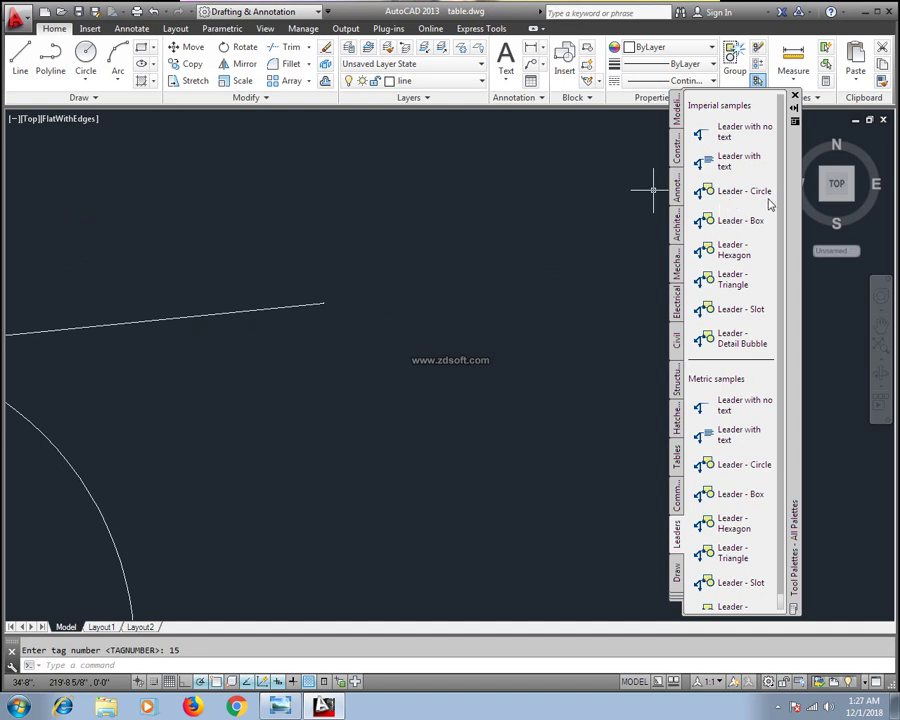
{"action": "left_click", "coordinate": [364, 279]}
{"action": "left_click", "coordinate": [300, 328]}
{"action": "key", "text": "Delete"}
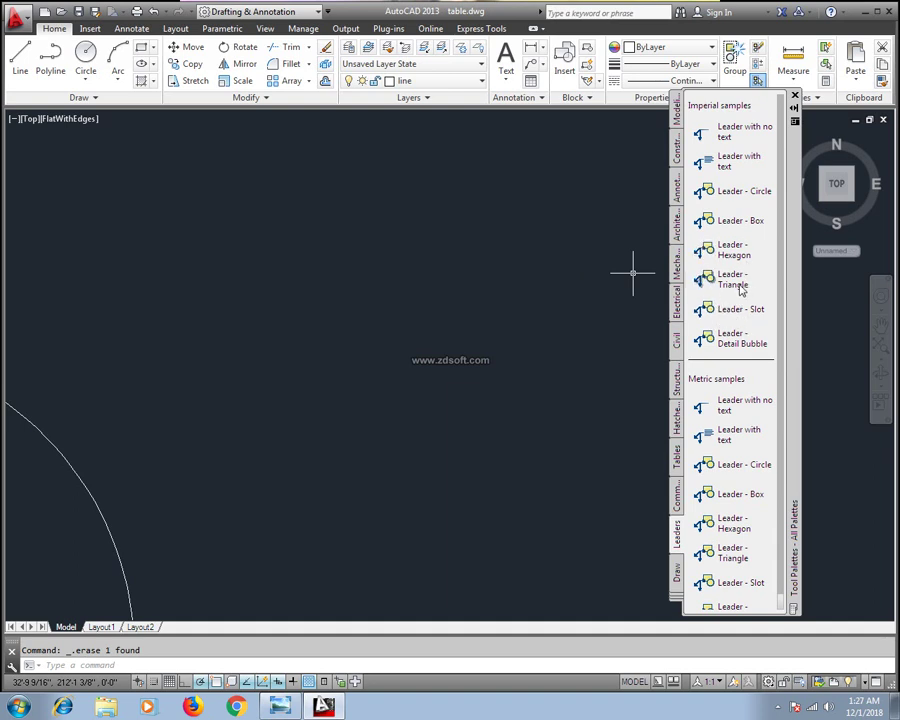
Step: Place a triangle tag leader numbered 55 from the circle's edge
{"action": "left_click", "coordinate": [738, 285]}
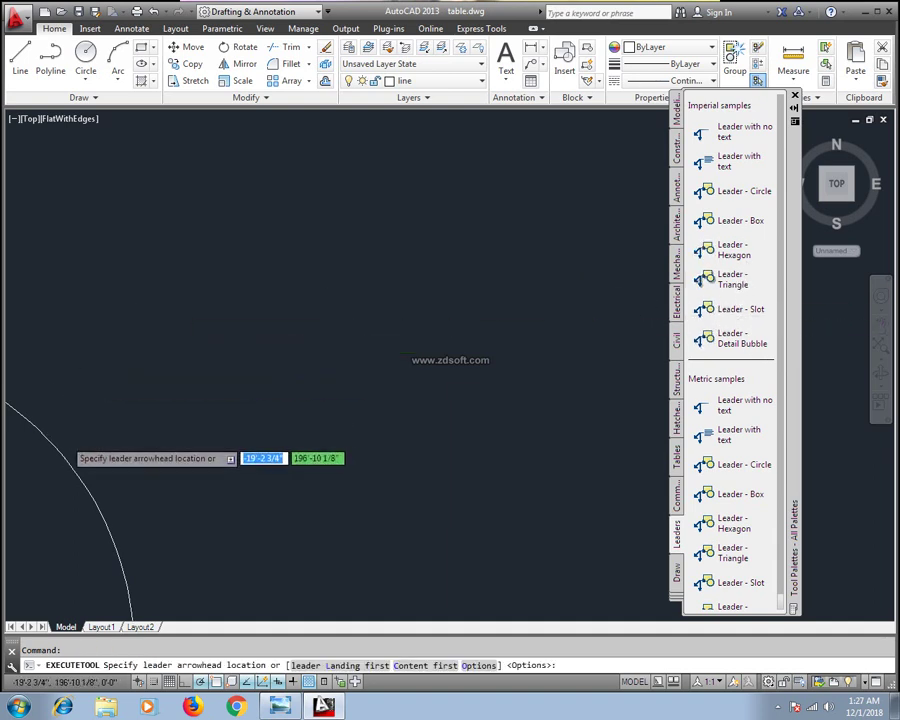
{"action": "left_click", "coordinate": [63, 456]}
{"action": "left_click", "coordinate": [252, 437]}
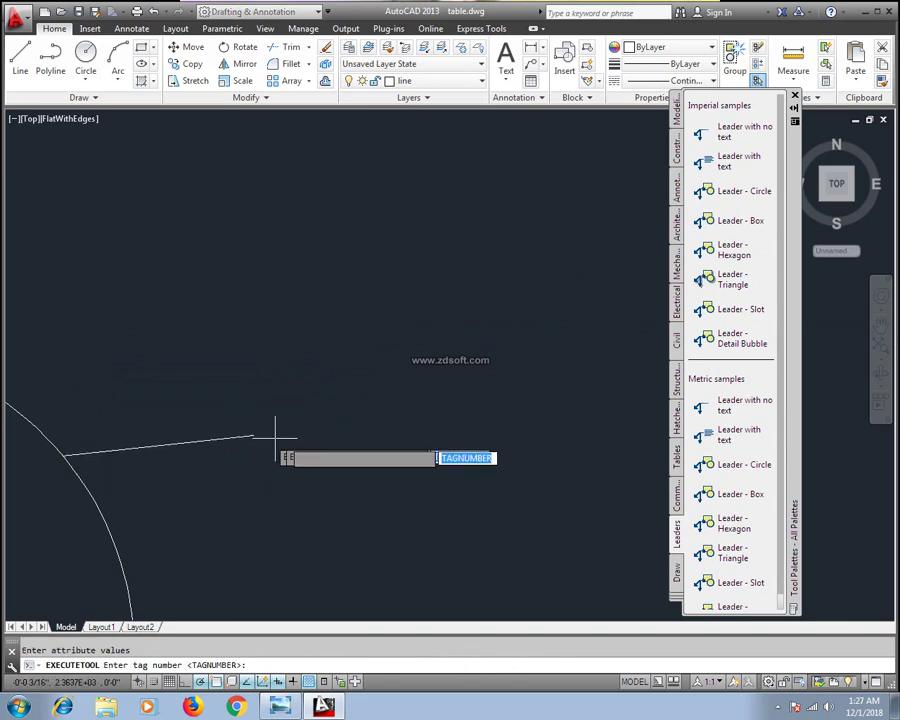
{"action": "type", "text": "55"}
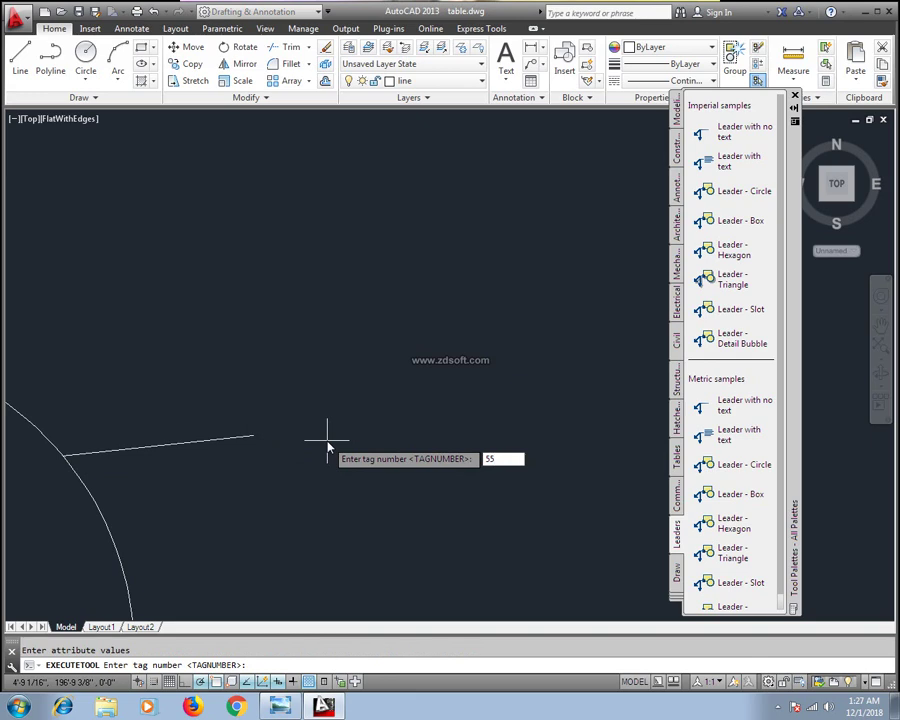
{"action": "key", "text": "Return"}
{"action": "scroll", "coordinate": [214, 436], "scroll_direction": "up", "scroll_amount": 5}
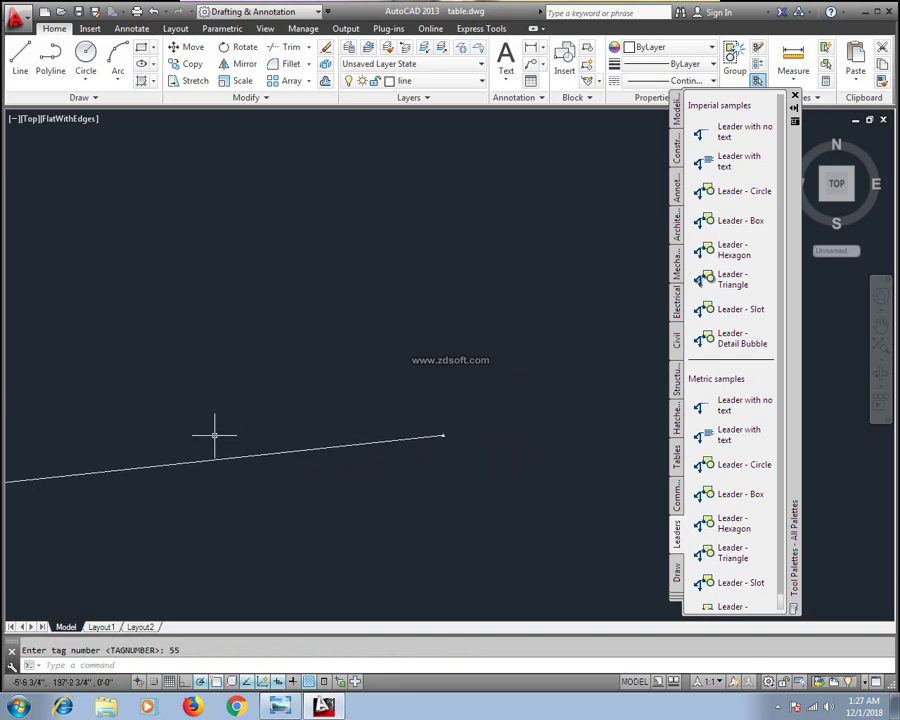
{"action": "scroll", "coordinate": [516, 472], "scroll_direction": "up", "scroll_amount": 2}
{"action": "scroll", "coordinate": [280, 368], "scroll_direction": "up", "scroll_amount": 2}
{"action": "scroll", "coordinate": [456, 252], "scroll_direction": "up", "scroll_amount": 2}
{"action": "scroll", "coordinate": [400, 357], "scroll_direction": "up", "scroll_amount": 2}
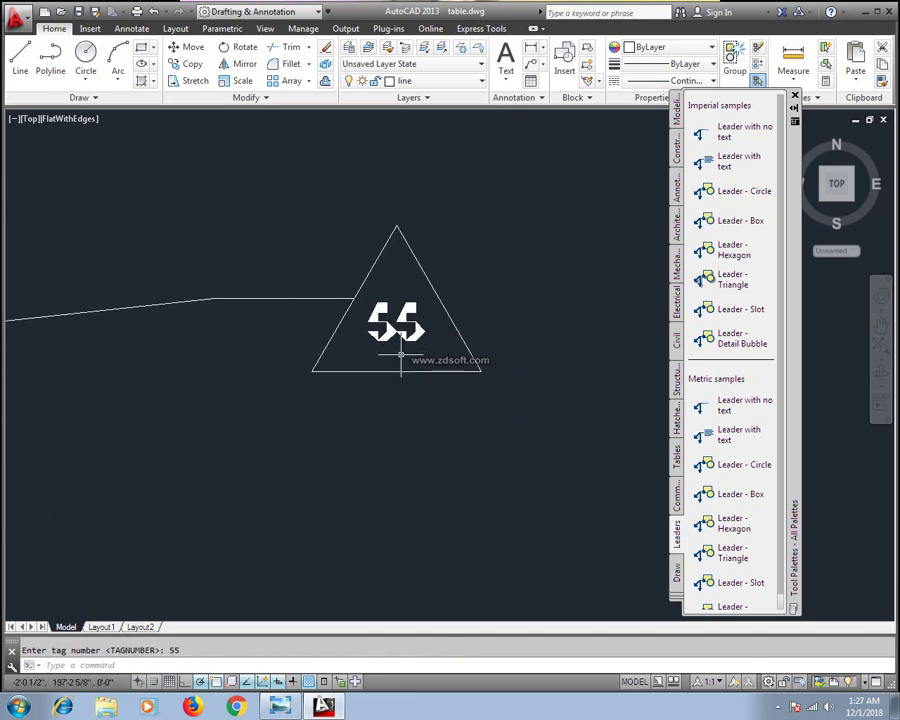
{"action": "scroll", "coordinate": [374, 362], "scroll_direction": "down", "scroll_amount": 5}
{"action": "scroll", "coordinate": [230, 425], "scroll_direction": "down", "scroll_amount": 2}
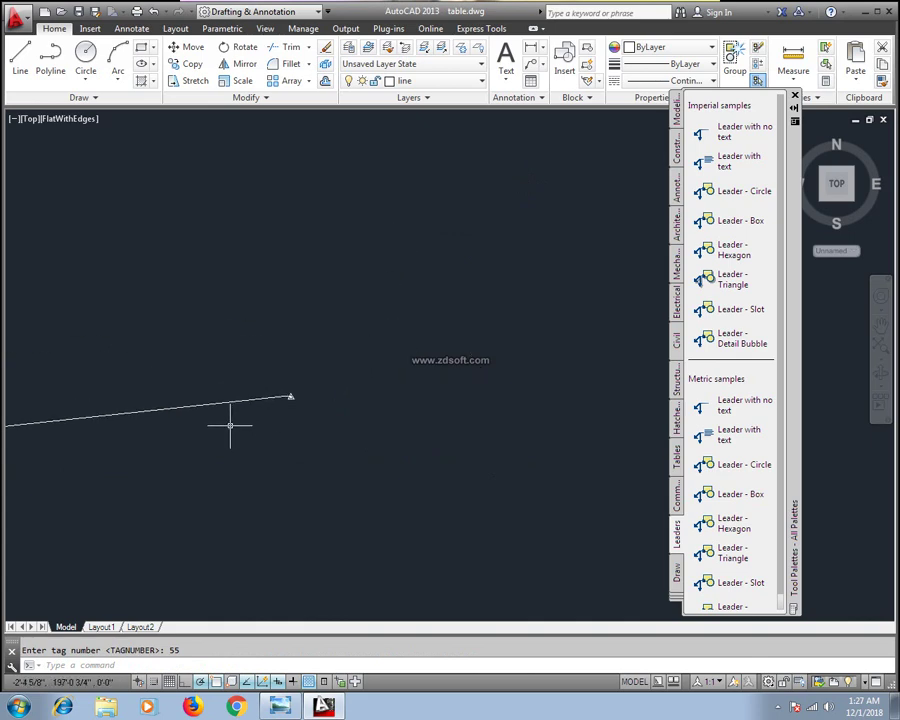
Step: Open the triangle tag's attributes for review and cancel without changes
{"action": "scroll", "coordinate": [227, 366], "scroll_direction": "up", "scroll_amount": 3}
{"action": "scroll", "coordinate": [207, 368], "scroll_direction": "up", "scroll_amount": 2}
{"action": "scroll", "coordinate": [287, 347], "scroll_direction": "up", "scroll_amount": 3}
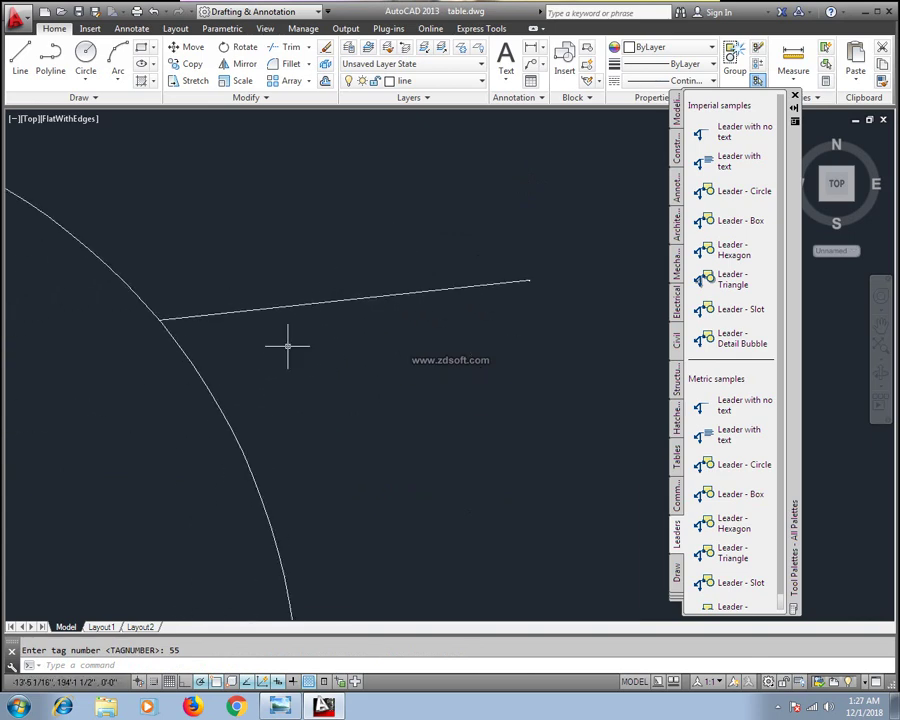
{"action": "scroll", "coordinate": [287, 347], "scroll_direction": "up", "scroll_amount": 2}
{"action": "middle_click_drag", "start_coordinate": [422, 406], "coordinate": [266, 500]}
{"action": "scroll", "coordinate": [371, 543], "scroll_direction": "down", "scroll_amount": 2}
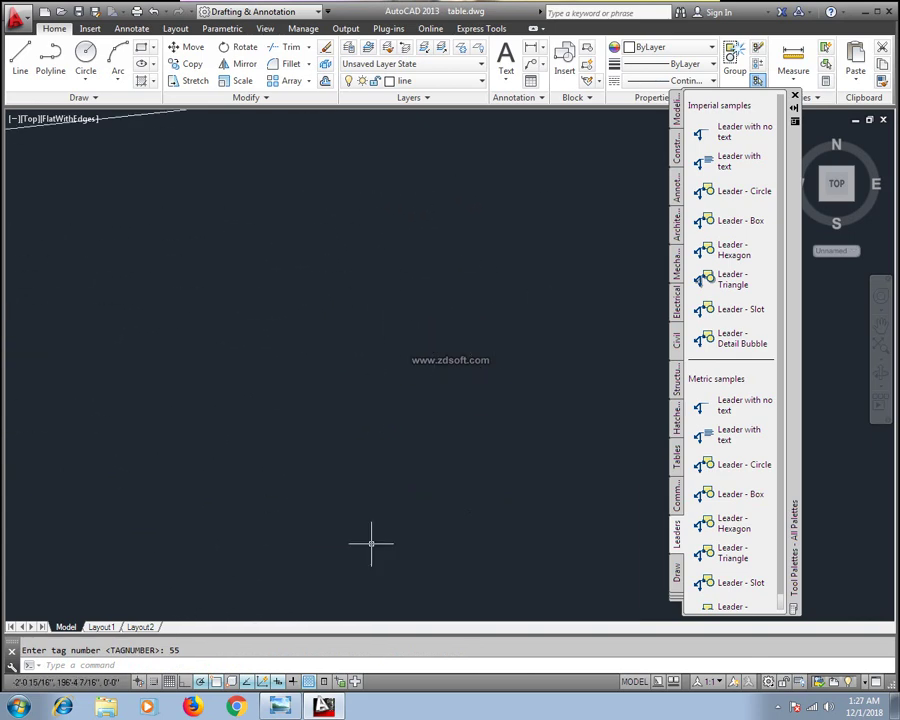
{"action": "middle_click_drag", "start_coordinate": [372, 535], "coordinate": [374, 482]}
{"action": "left_click", "coordinate": [383, 197]}
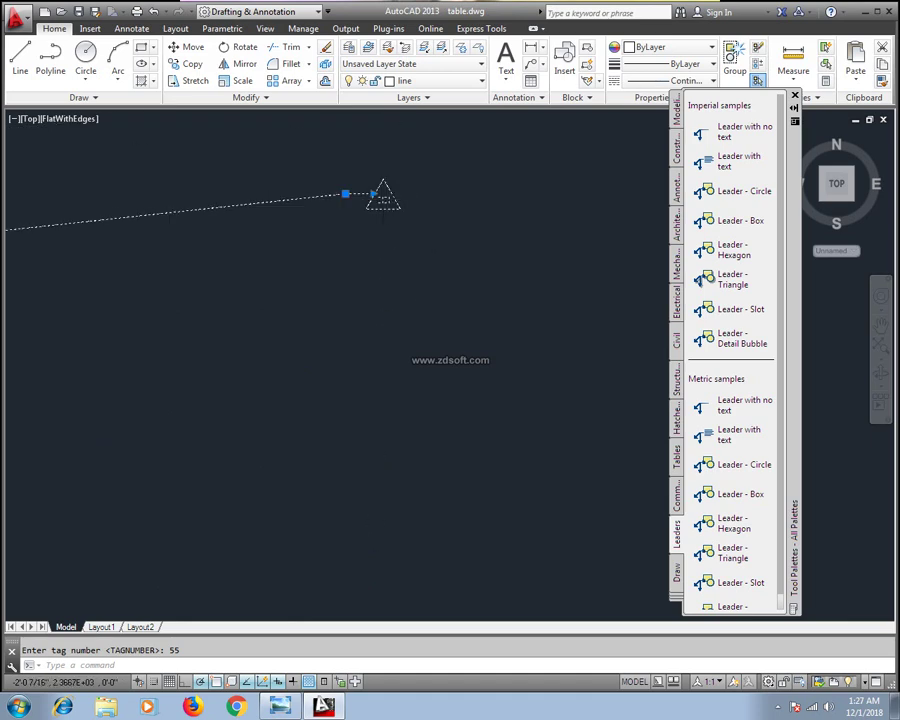
{"action": "key", "text": "Return"}
{"action": "double_click", "coordinate": [383, 197]}
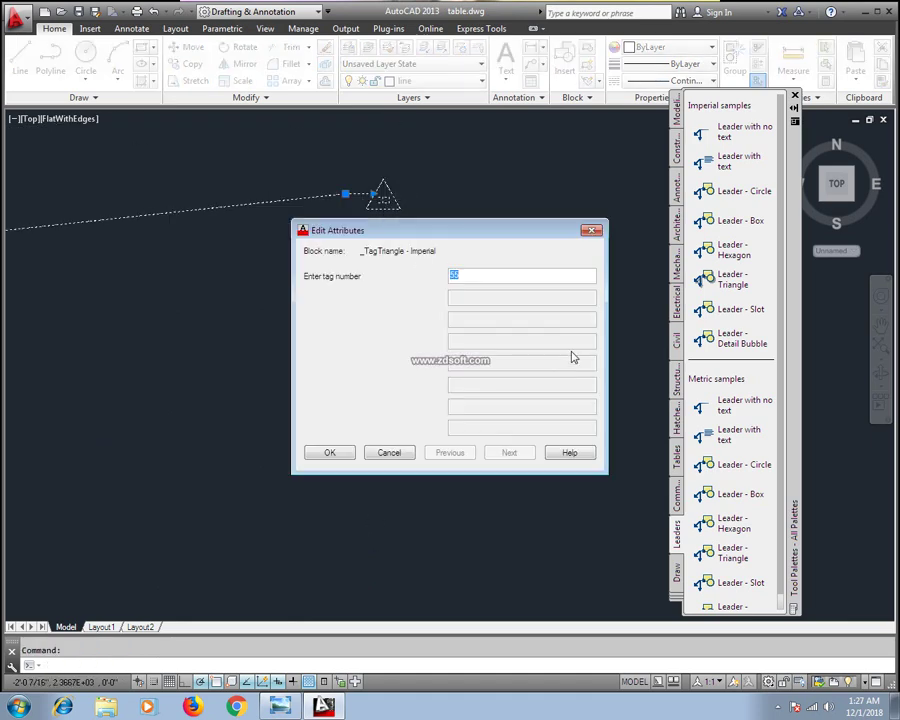
{"action": "left_click", "coordinate": [594, 233]}
Step: Window-select the triangle tag leader and delete it
{"action": "middle_click_drag", "start_coordinate": [401, 213], "coordinate": [348, 350]}
{"action": "left_click", "coordinate": [366, 320]}
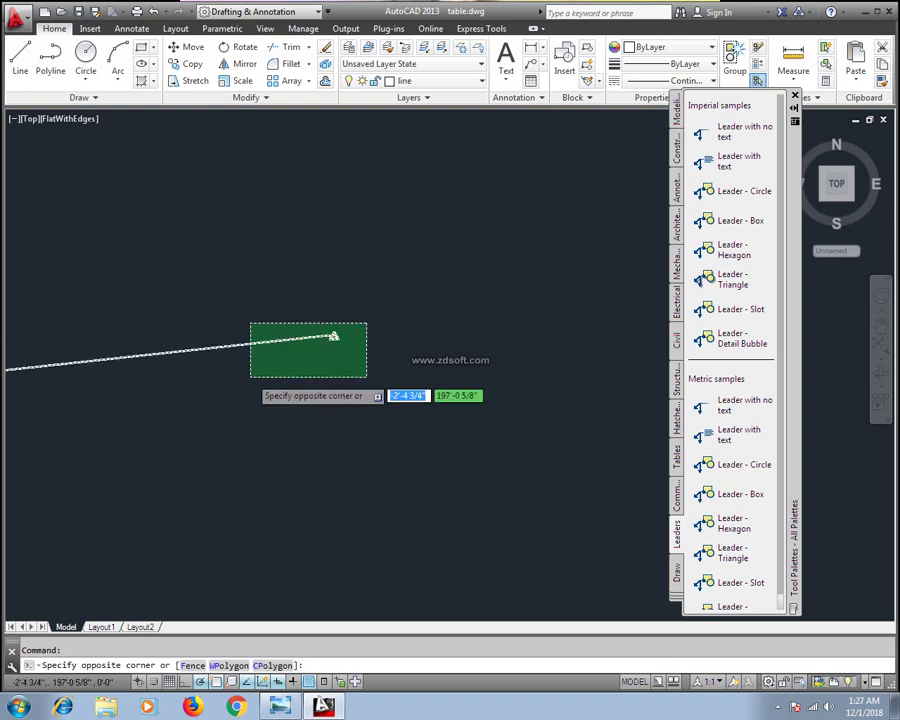
{"action": "left_click", "coordinate": [334, 390]}
{"action": "key", "text": "Delete"}
{"action": "key", "text": "Escape"}
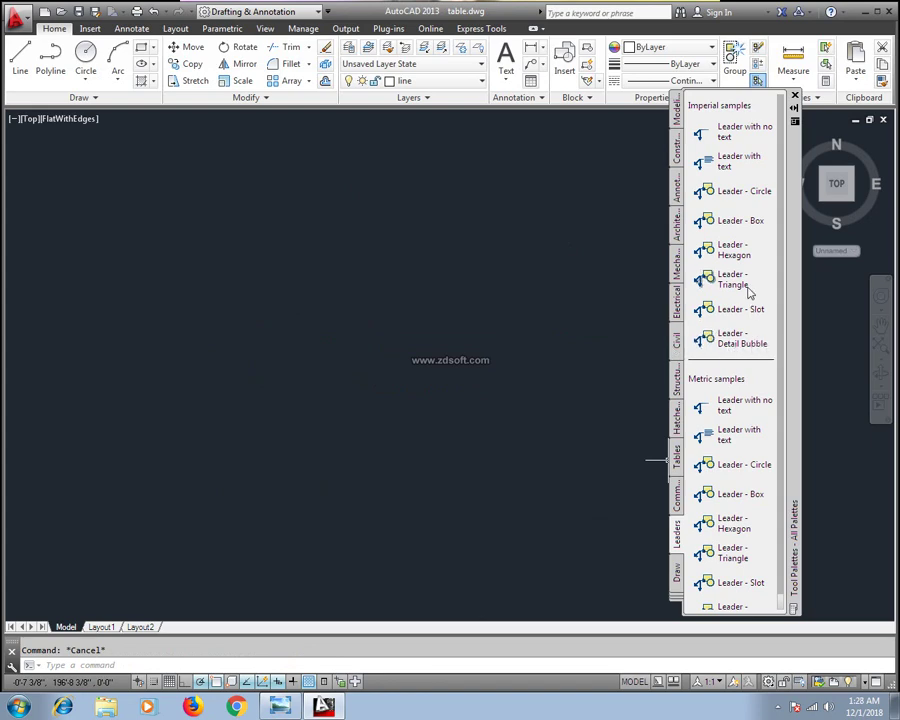
Step: Close the Tool Palettes window and bring the lecture title image to the front
{"action": "mouse_move", "coordinate": [745, 340]}
{"action": "left_mouse_down"}
{"action": "mouse_move", "coordinate": [737, 357]}
{"action": "mouse_move", "coordinate": [743, 347]}
{"action": "left_mouse_up"}
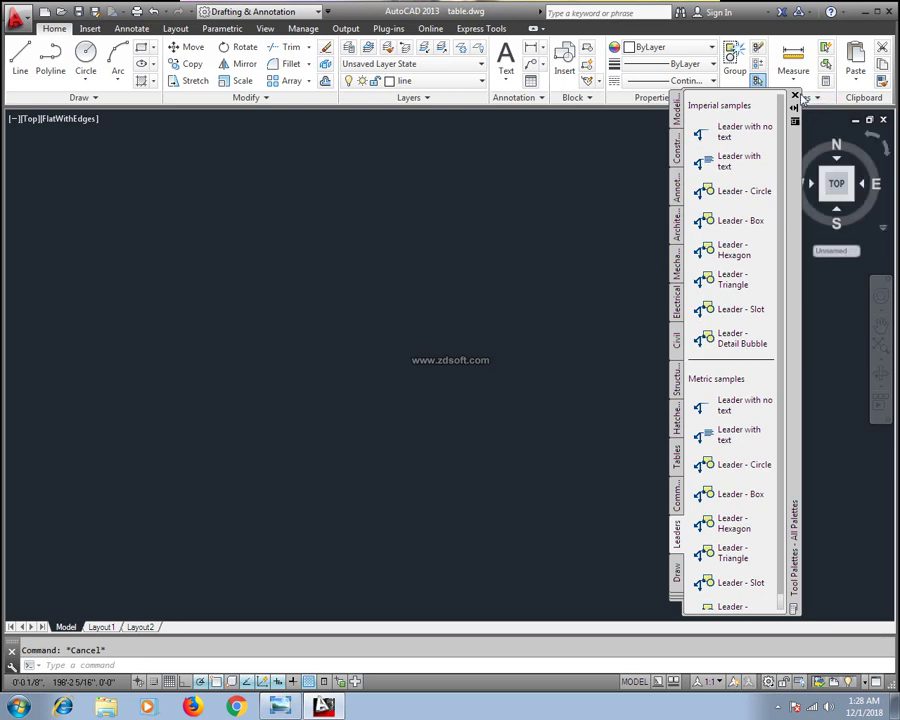
{"action": "left_click", "coordinate": [794, 97]}
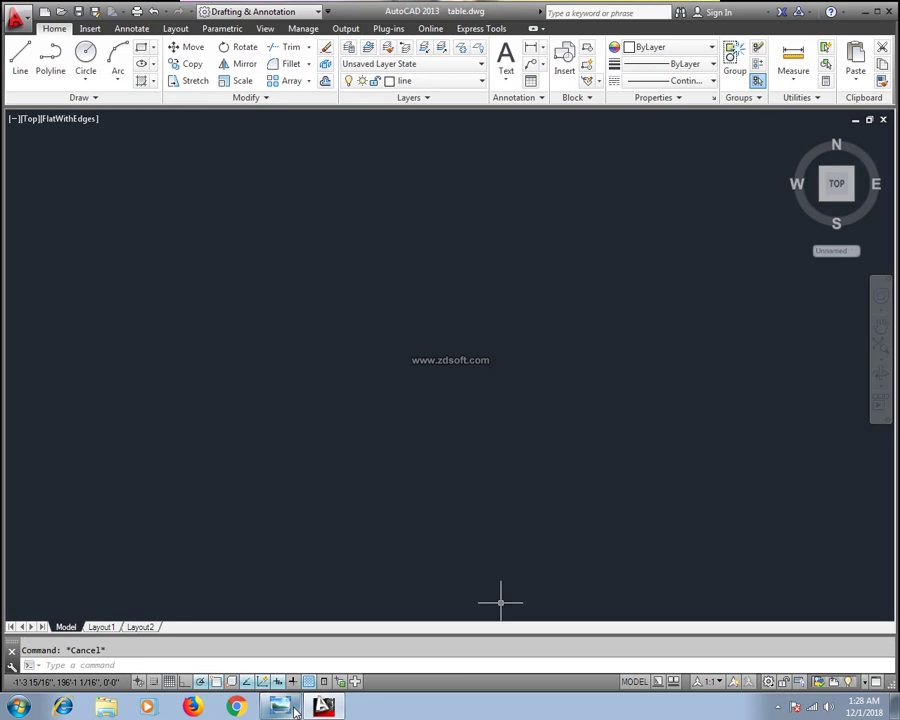
{"action": "left_click", "coordinate": [294, 710]}
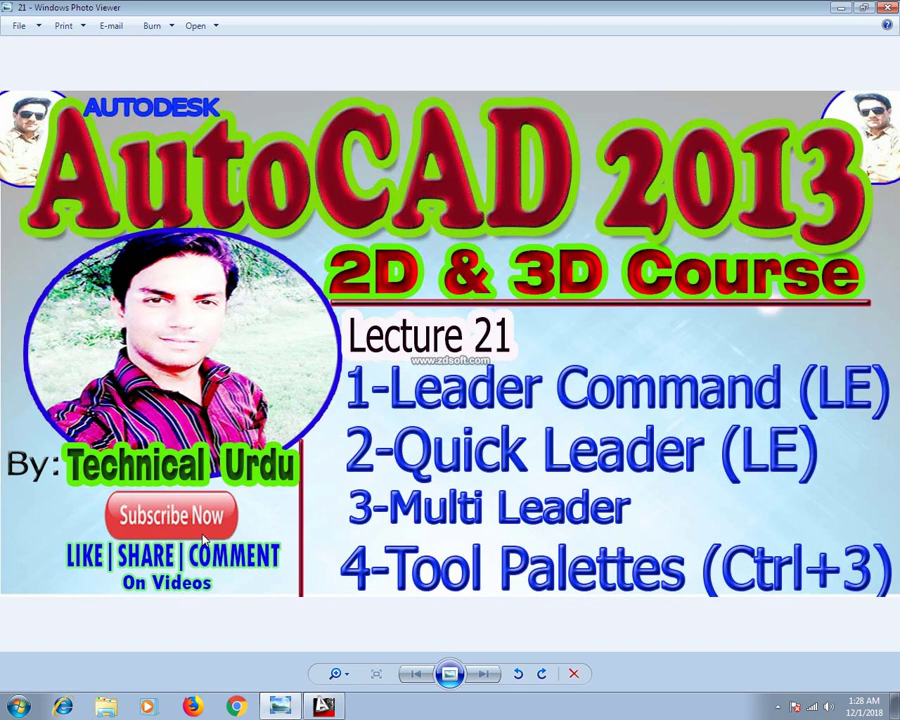
Step: Show the hidden notification icons in the system tray
{"action": "left_click", "coordinate": [779, 708]}
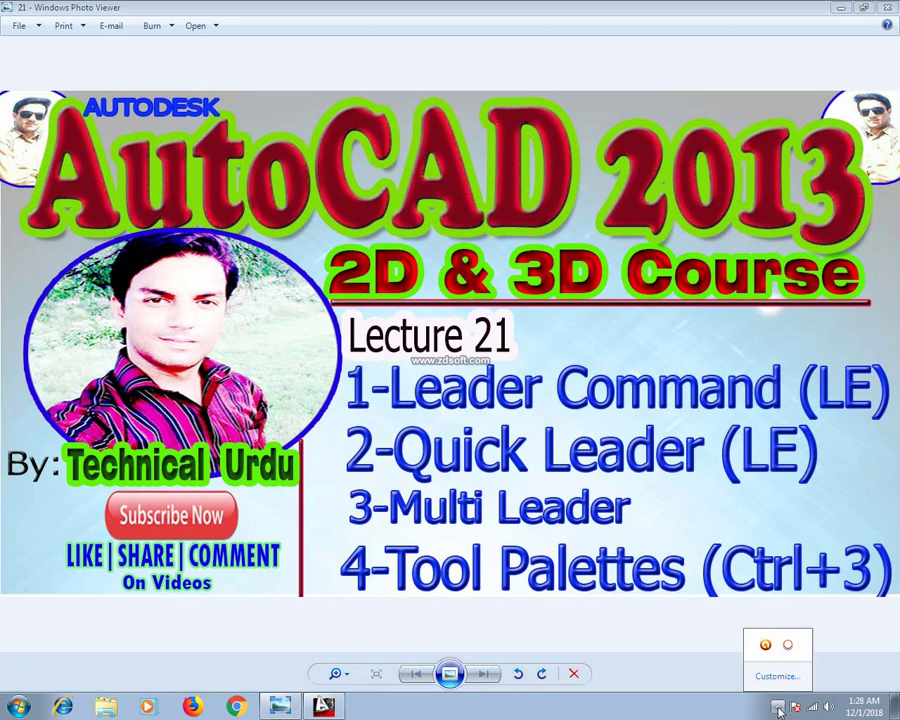